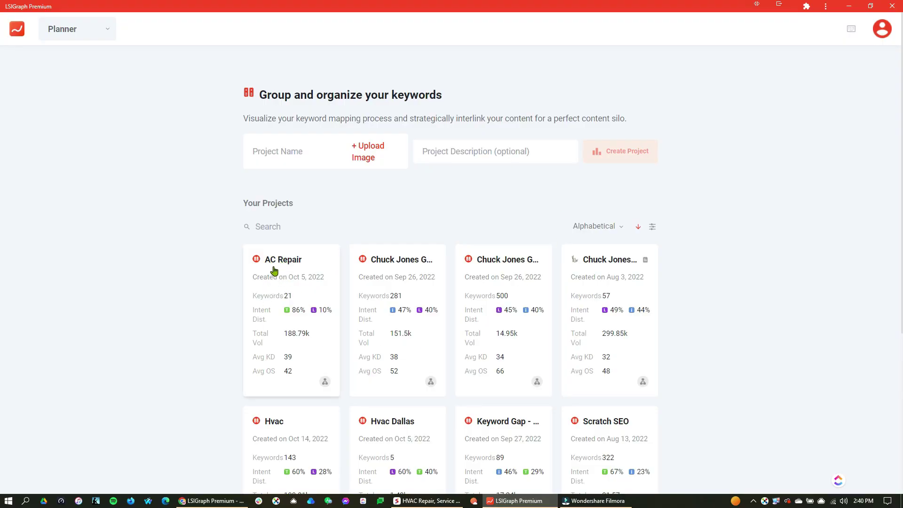
Step: Switch LSIGraph to the Semantic Writer section and open the hvac repair document
click(92, 36)
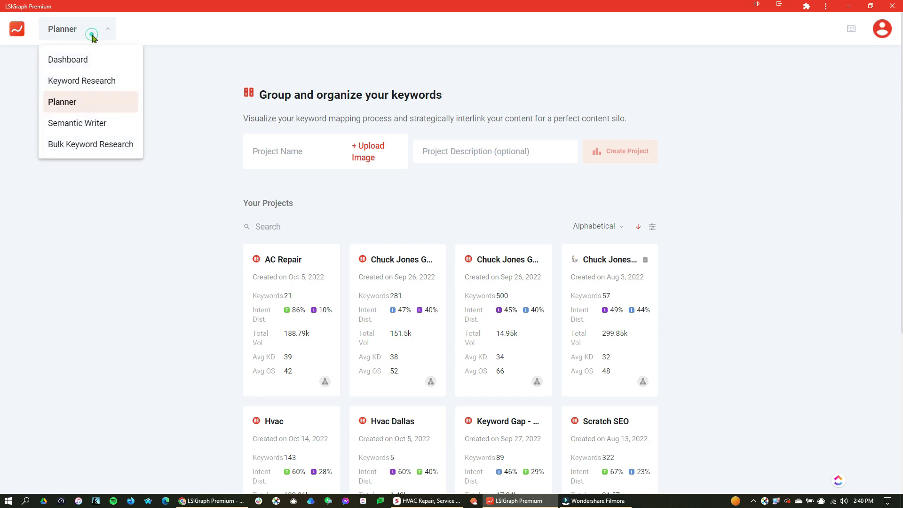
click(87, 121)
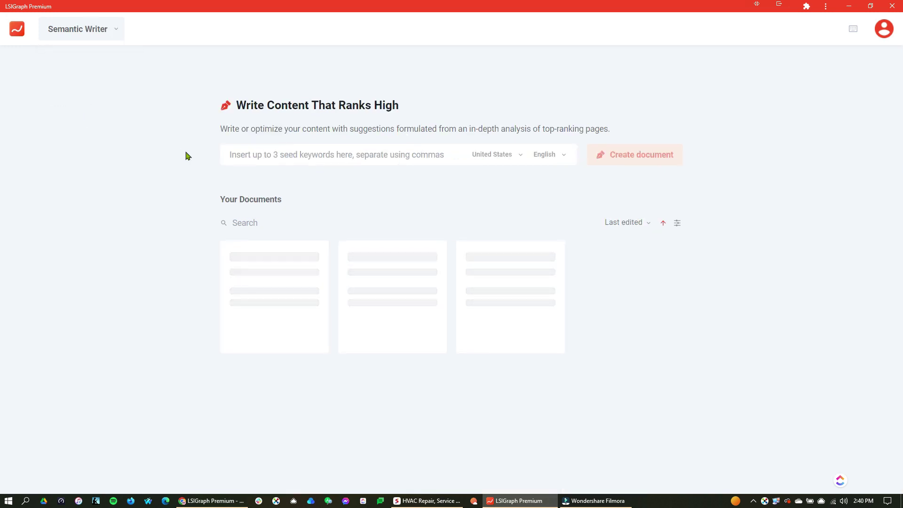
mouse_move(265, 265)
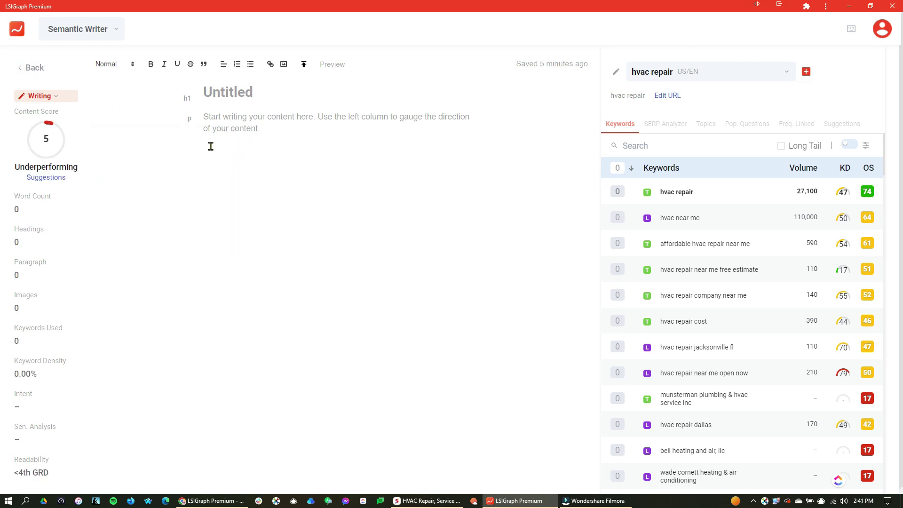
Step: Check the target keywords, then insert 'hvac repair' as the first paragraph
click(668, 80)
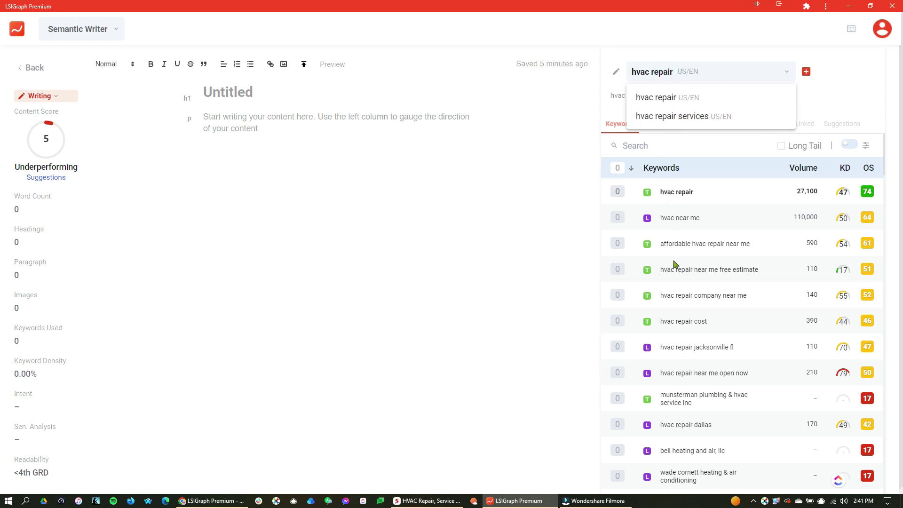
click(309, 143)
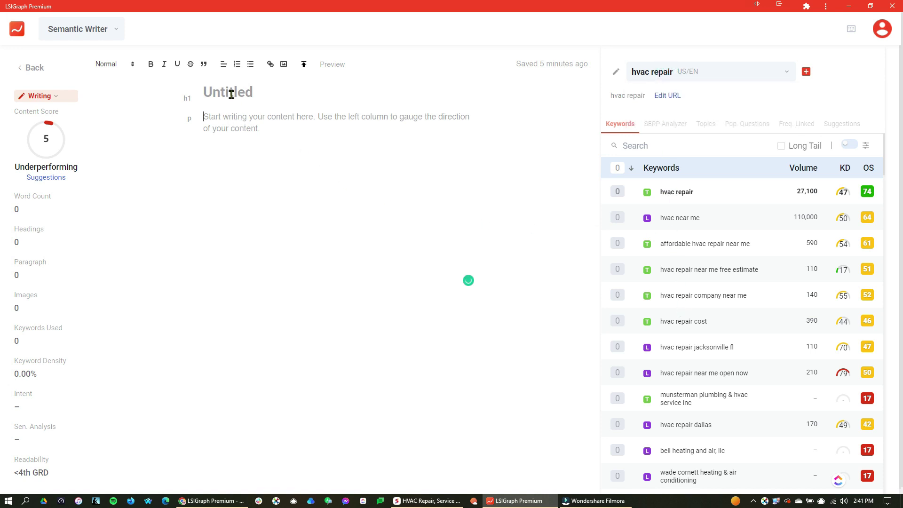
mouse_move(671, 192)
click(745, 193)
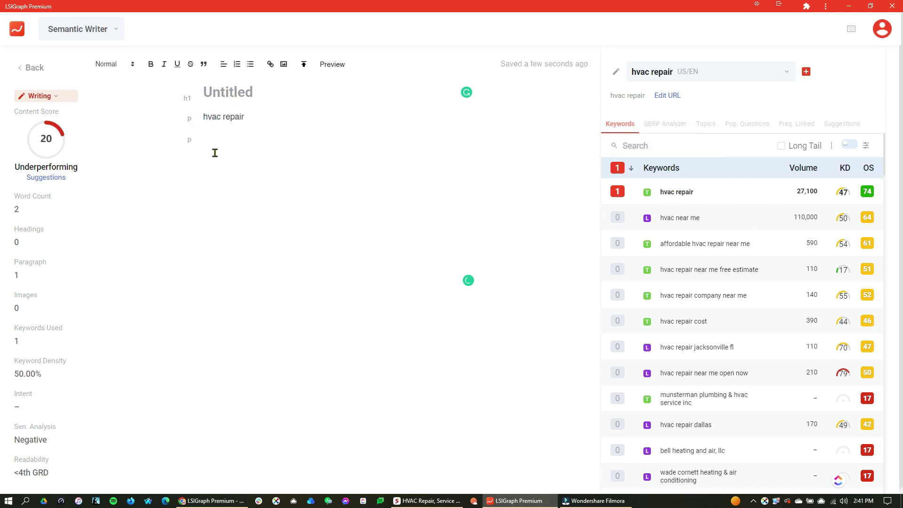
Step: Copy the 'hvac repair' paragraph into the empty title as the H1 heading
triple_click(239, 117)
key(ctrl+c)
click(242, 86)
key(ctrl+v)
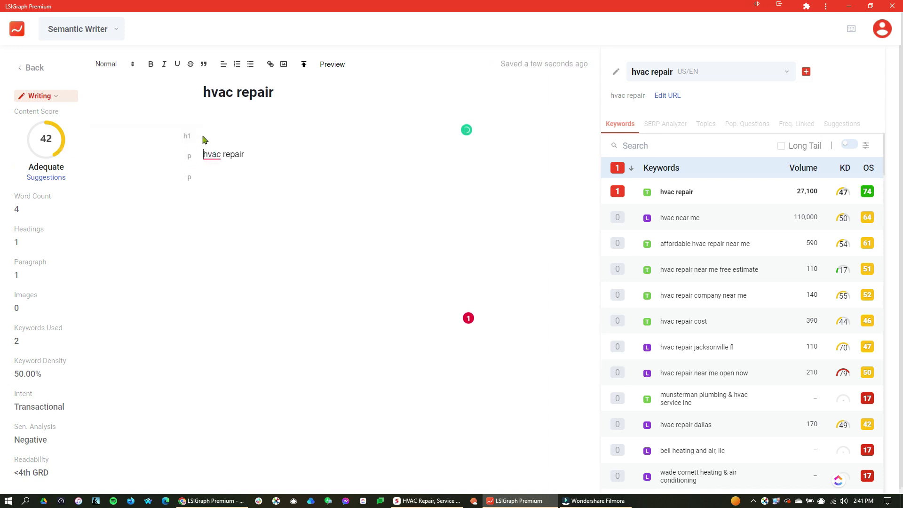
Step: Dismiss the spelling suggestion card and review the Writing status options without changing them
mouse_move(211, 89)
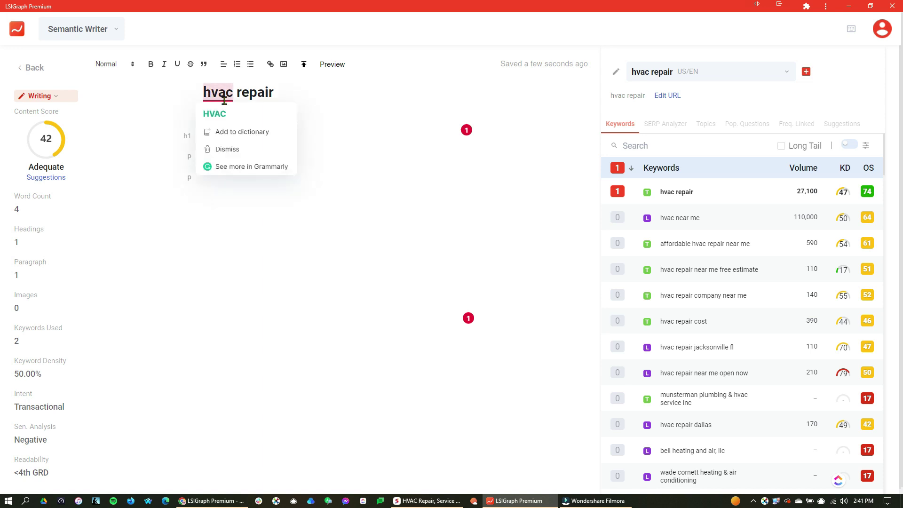
click(278, 95)
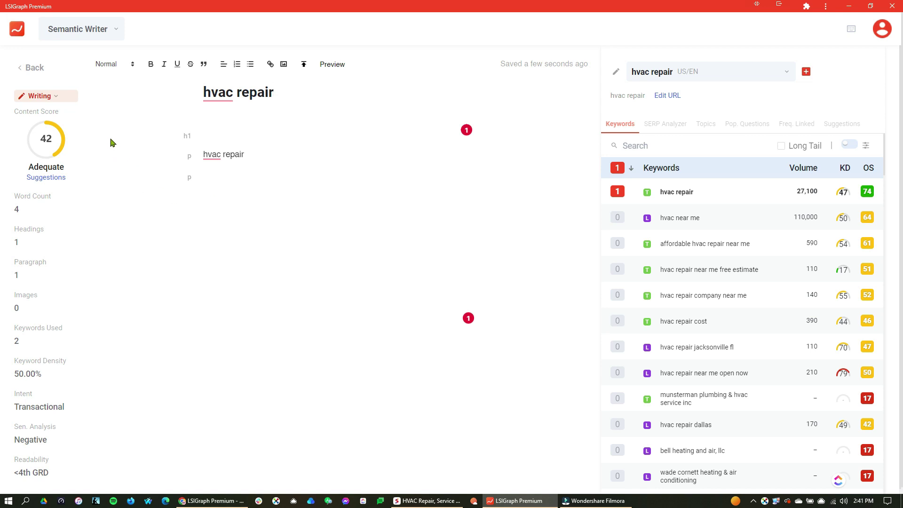
click(56, 98)
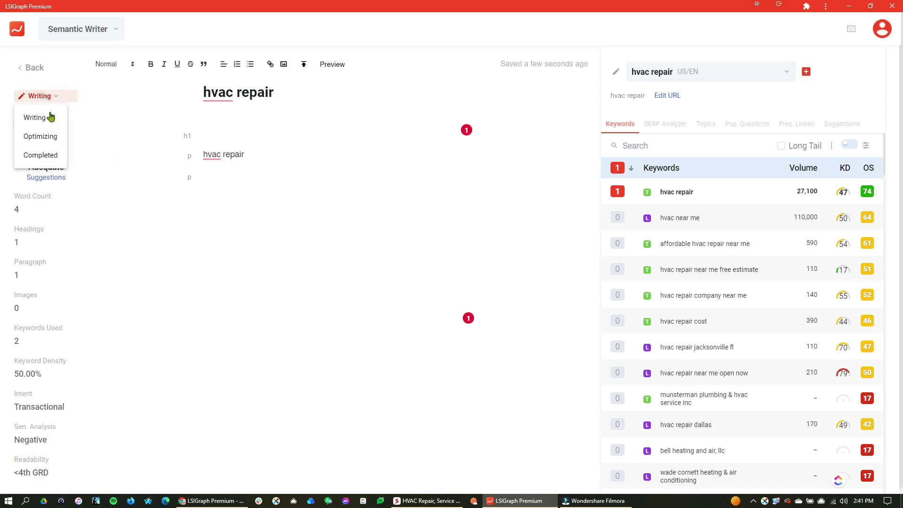
click(37, 68)
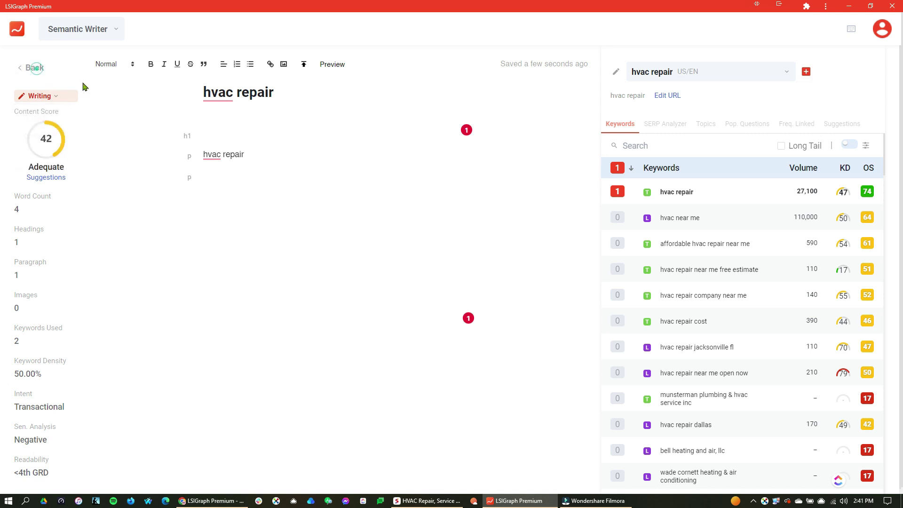
Step: Go back to the Semantic Writer document list and scroll through the document cards
click(37, 71)
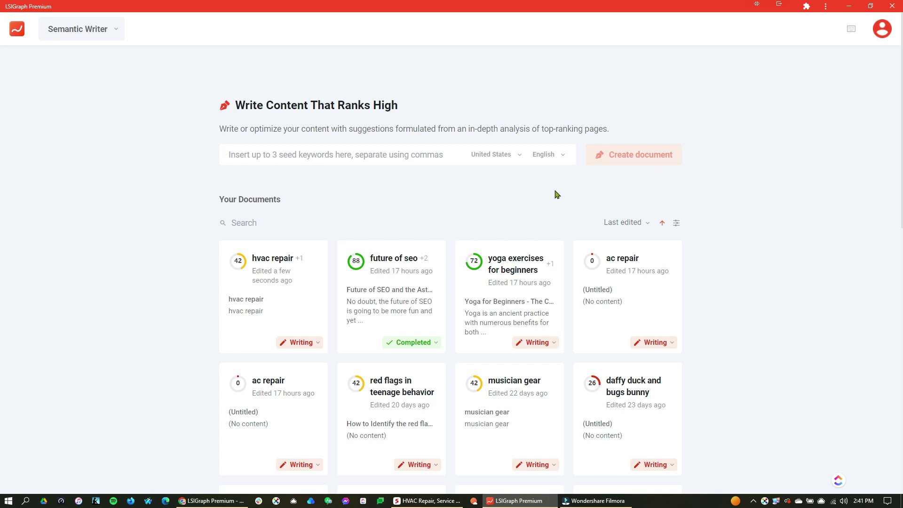
scroll(555, 193, down, 1)
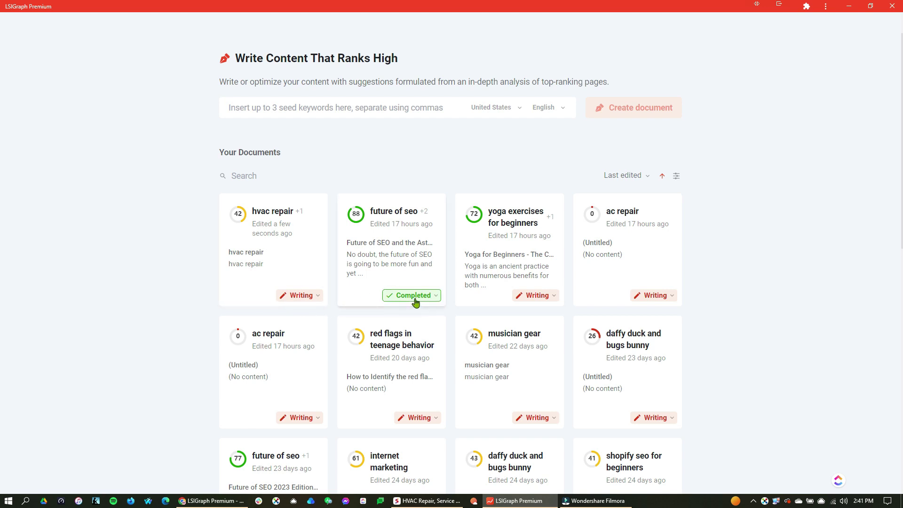
scroll(423, 301, down, 2)
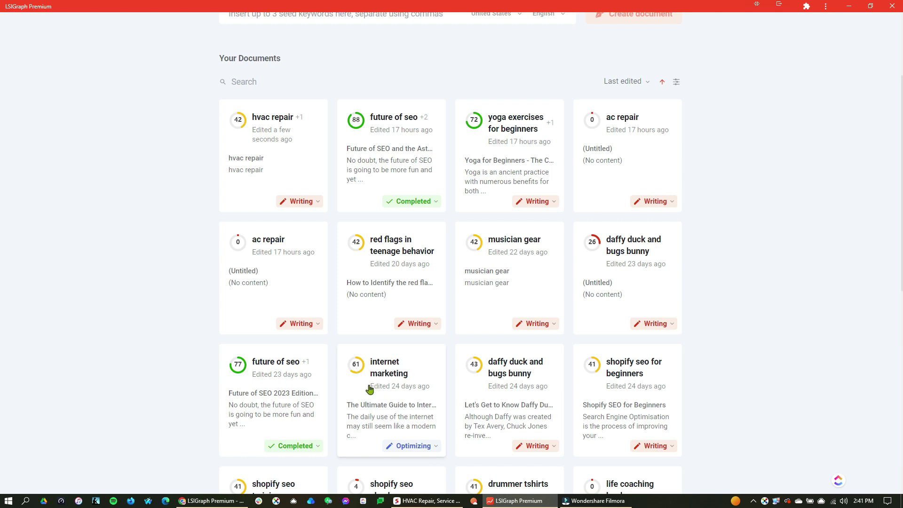
scroll(413, 375, up, 1)
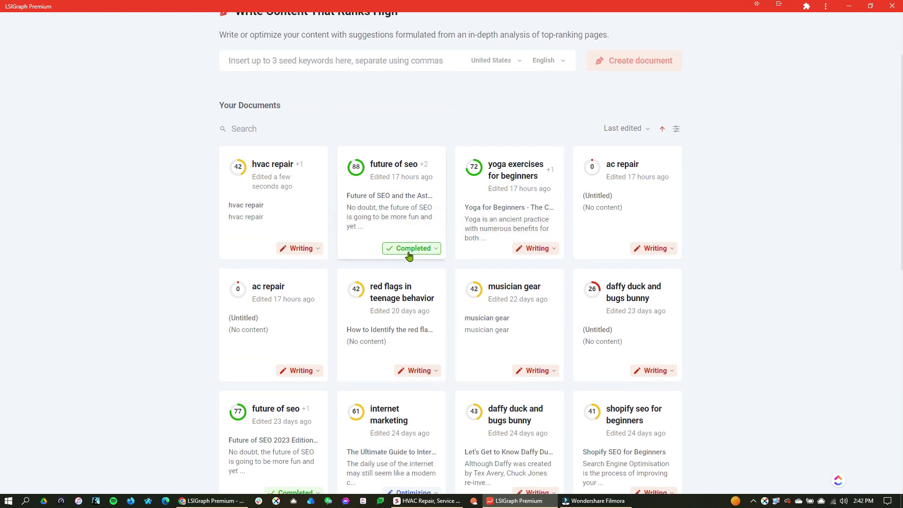
scroll(363, 259, up, 2)
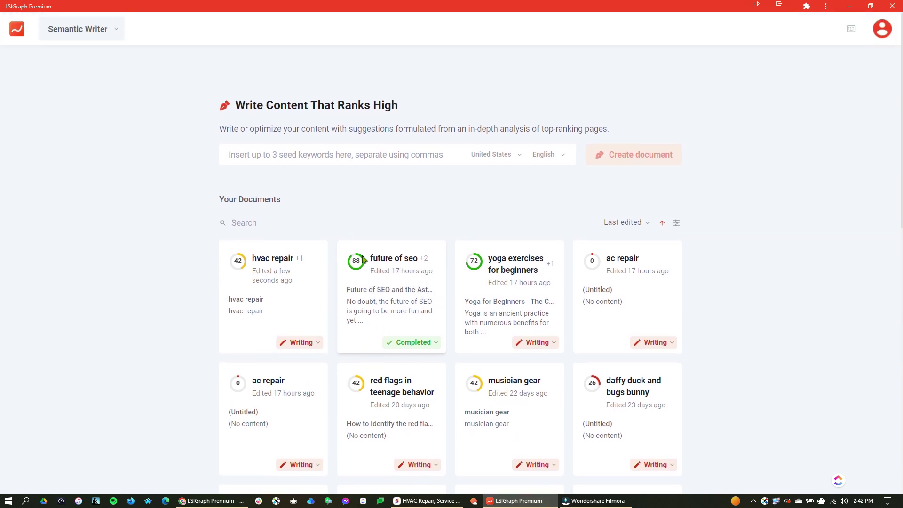
scroll(424, 263, down, 2)
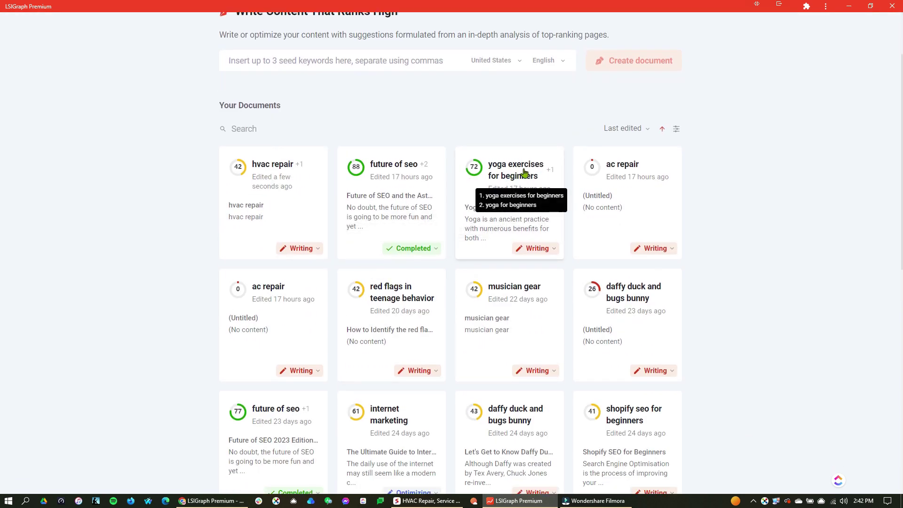
Step: Open the 'yoga exercises for beginners' document and scroll through the article
click(414, 144)
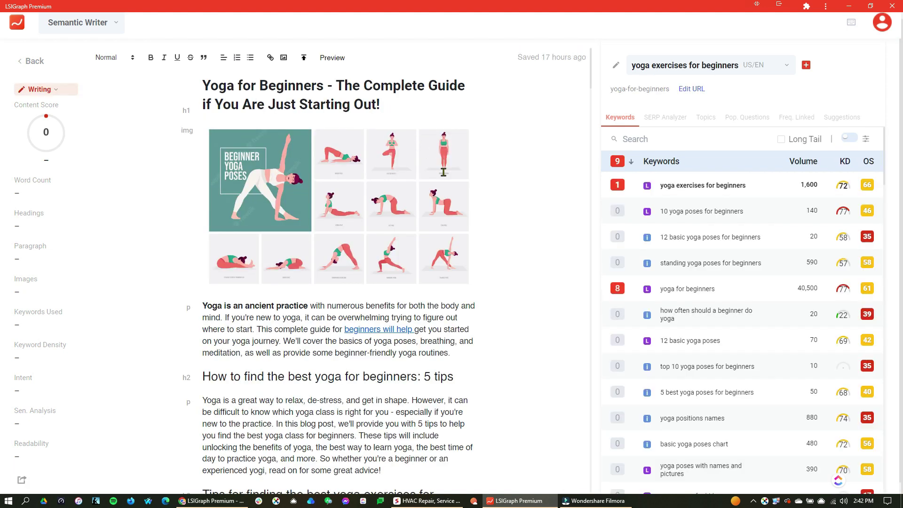
scroll(366, 258, down, 2)
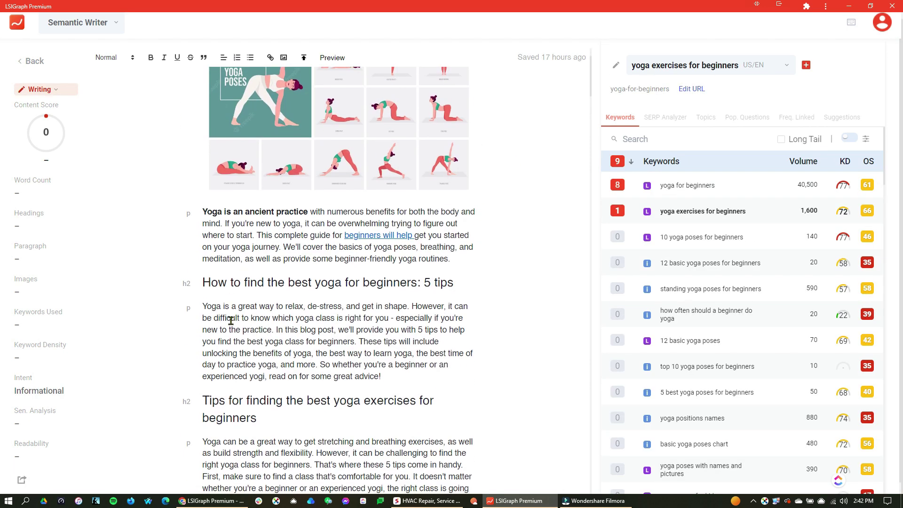
scroll(232, 333, down, 7)
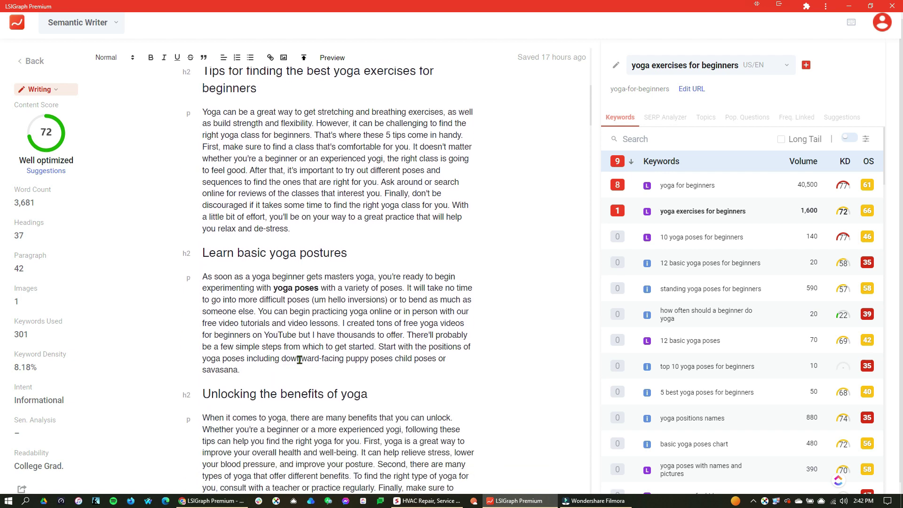
scroll(299, 360, down, 2)
scroll(302, 355, up, 4)
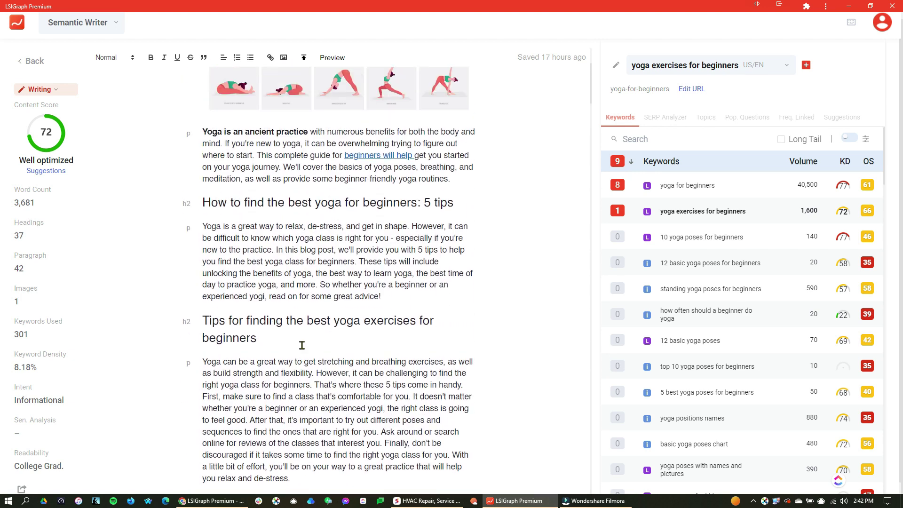
scroll(301, 345, up, 5)
Step: Change the document status from Writing to Optimizing
mouse_move(80, 154)
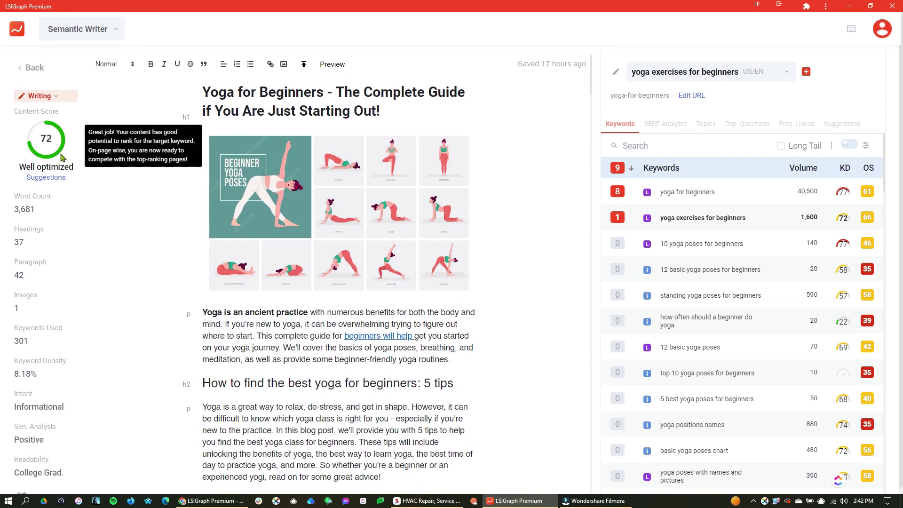
click(49, 97)
click(29, 137)
Step: Review the document's target keyword list and close it unchanged
mouse_move(400, 229)
mouse_move(72, 156)
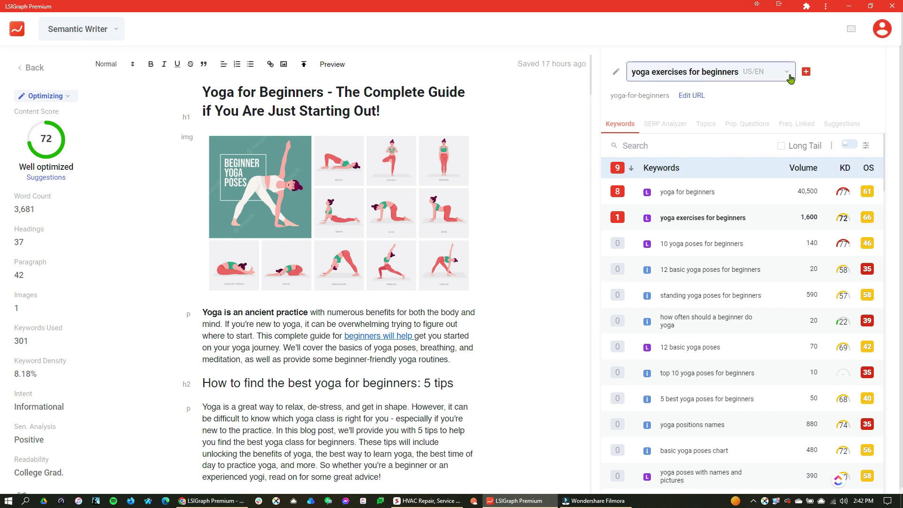
click(787, 72)
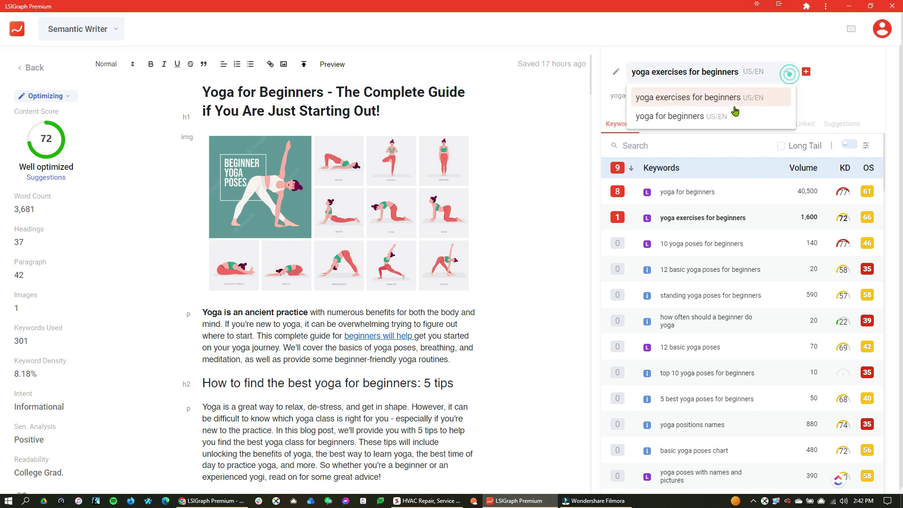
click(837, 101)
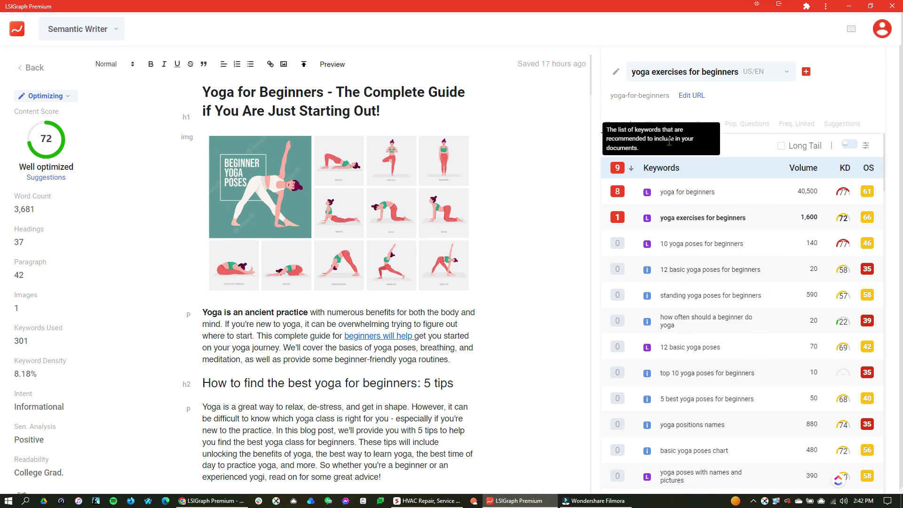
Step: In SERP Analyzer, try the Headings, Paragraph and Image Count charts, then chart Page Speed
click(671, 123)
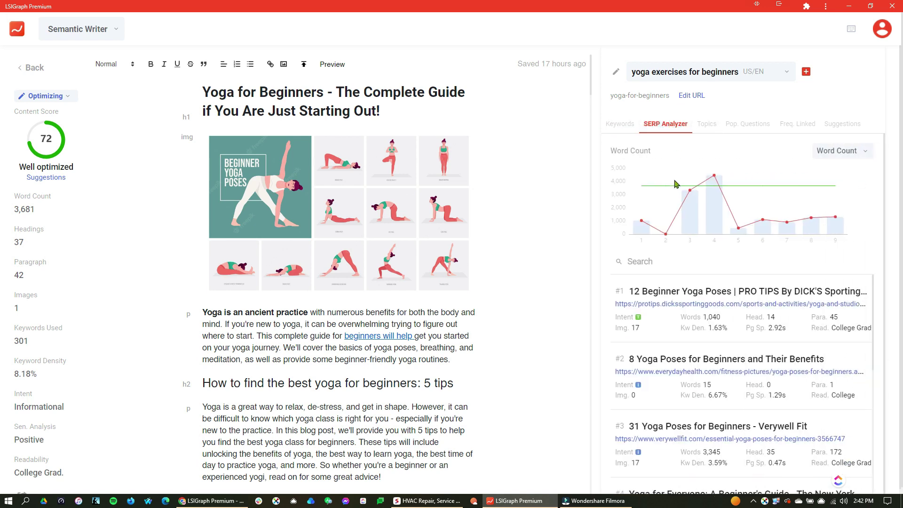
mouse_move(658, 192)
click(842, 151)
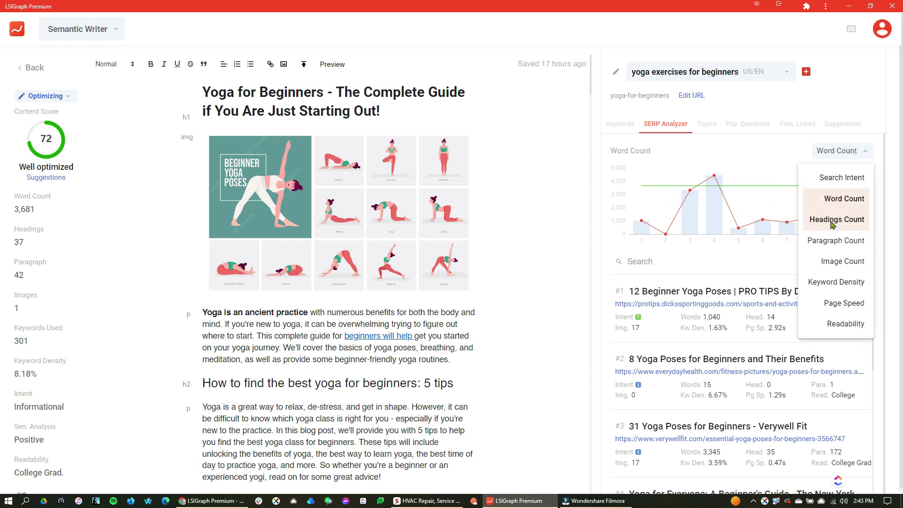
click(831, 221)
click(840, 151)
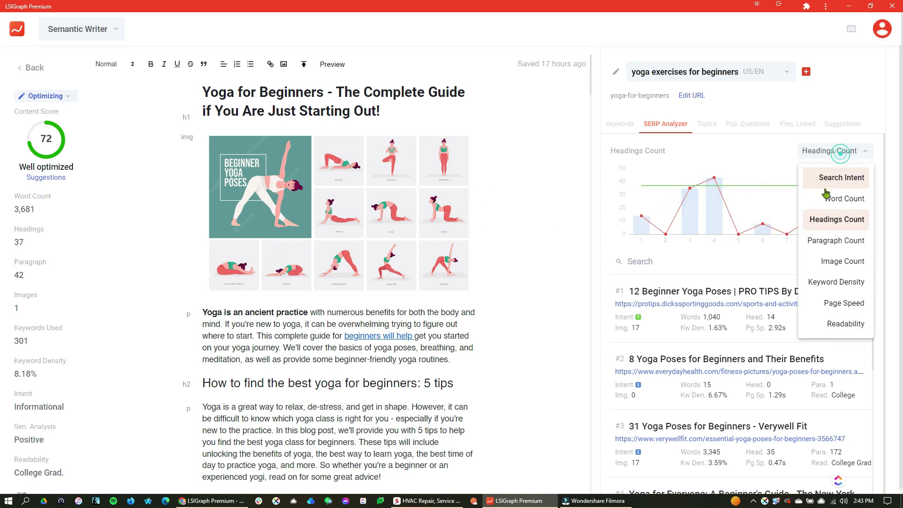
click(836, 239)
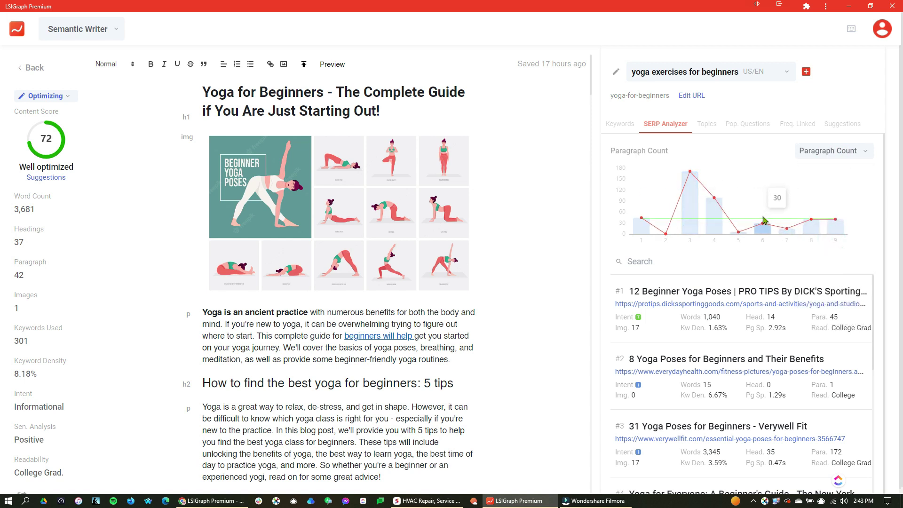
click(842, 151)
click(831, 260)
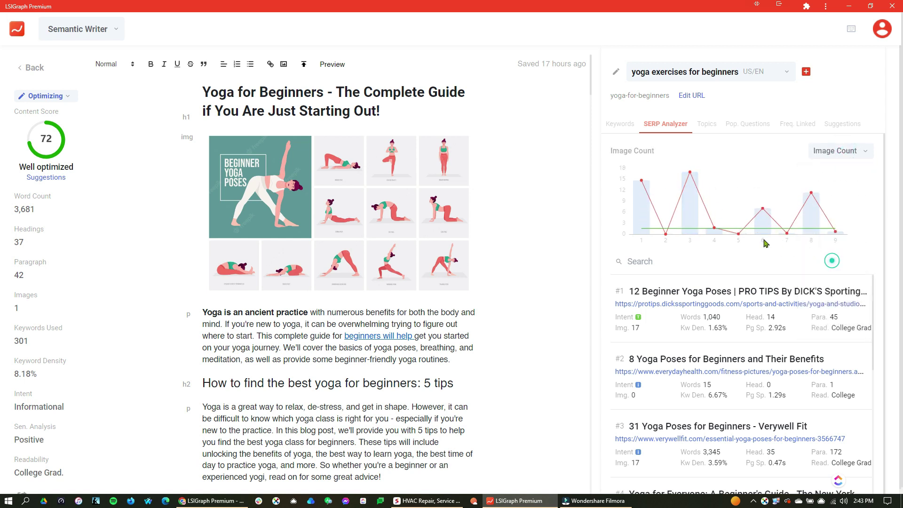
click(842, 151)
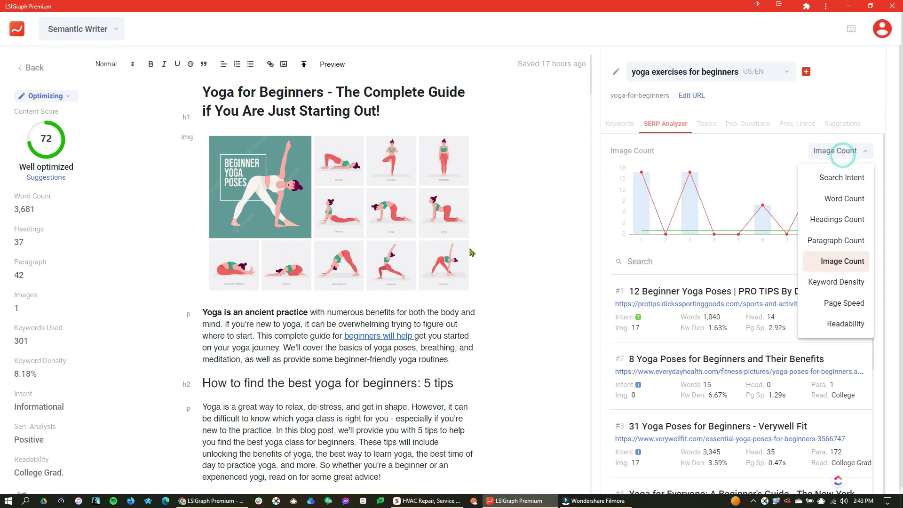
click(842, 303)
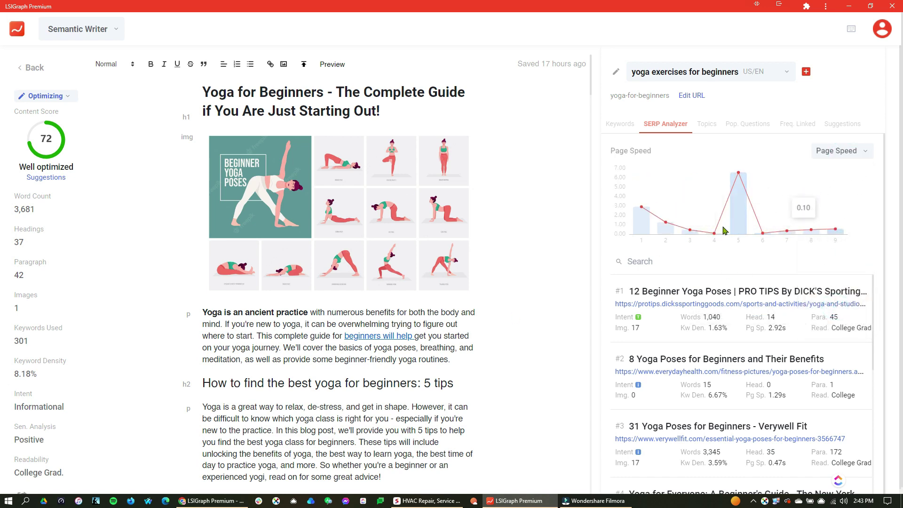
Step: Browse the Topics, Pop. Questions and Freq. Linked tabs, scrolling through the linked sites
click(706, 129)
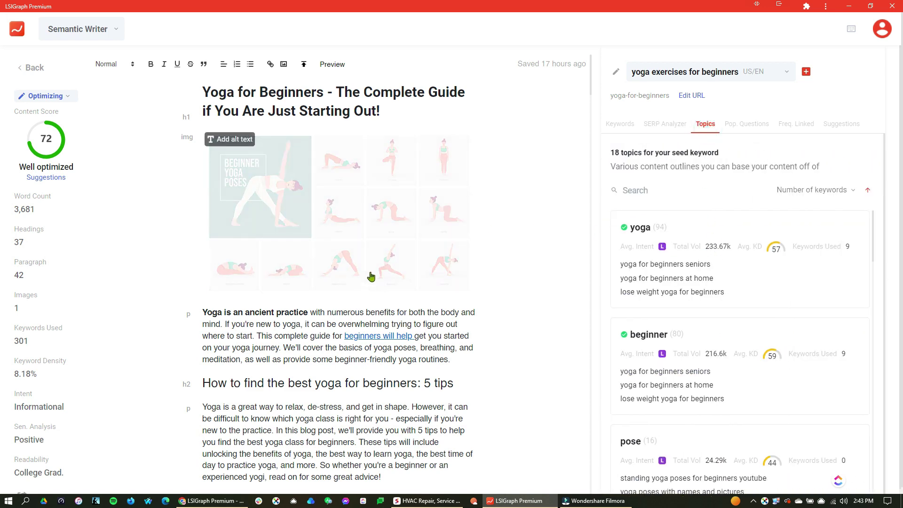
click(749, 124)
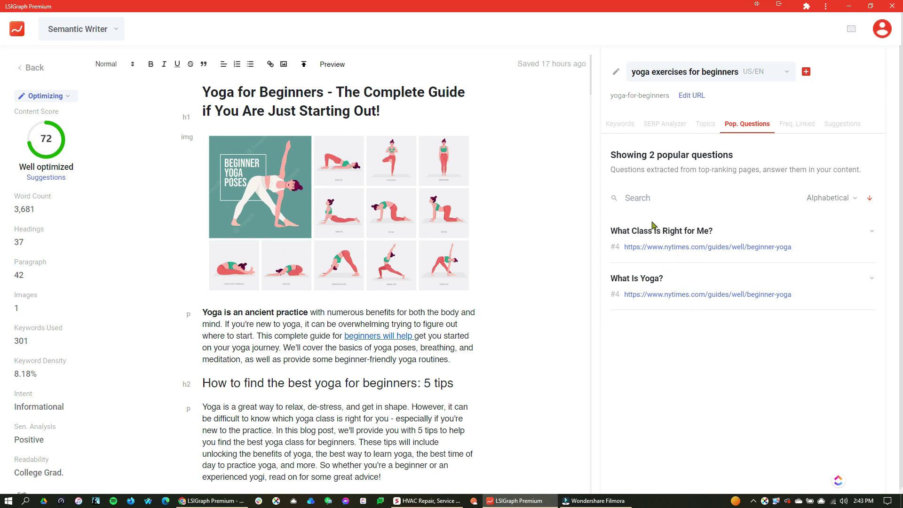
click(802, 129)
scroll(230, 89, down, 1)
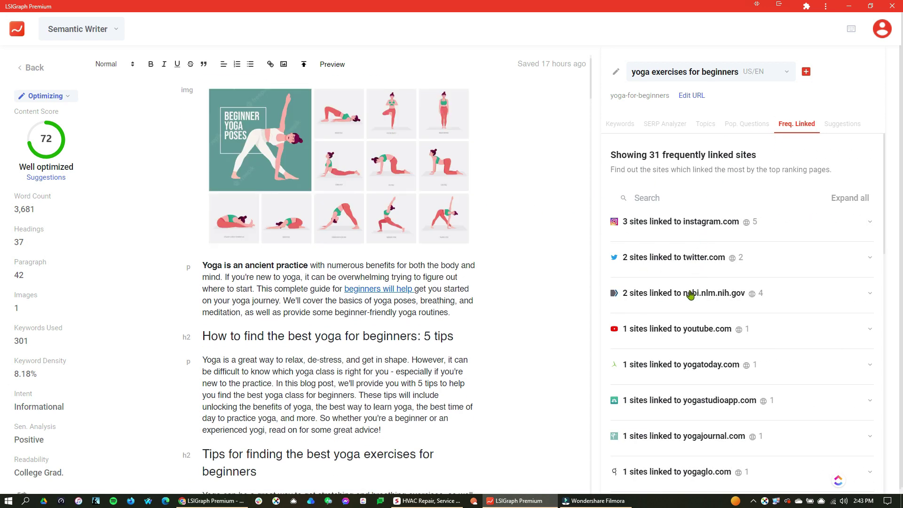
scroll(689, 294, down, 3)
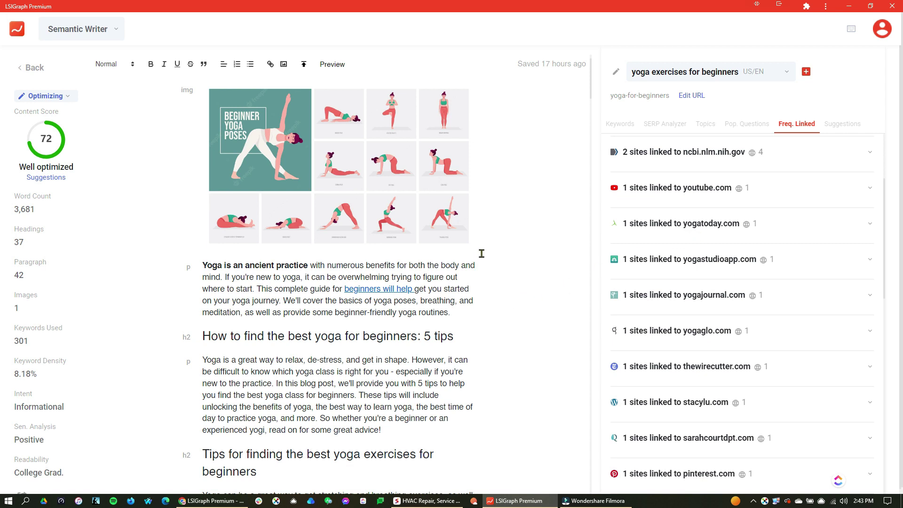
scroll(480, 252, down, 2)
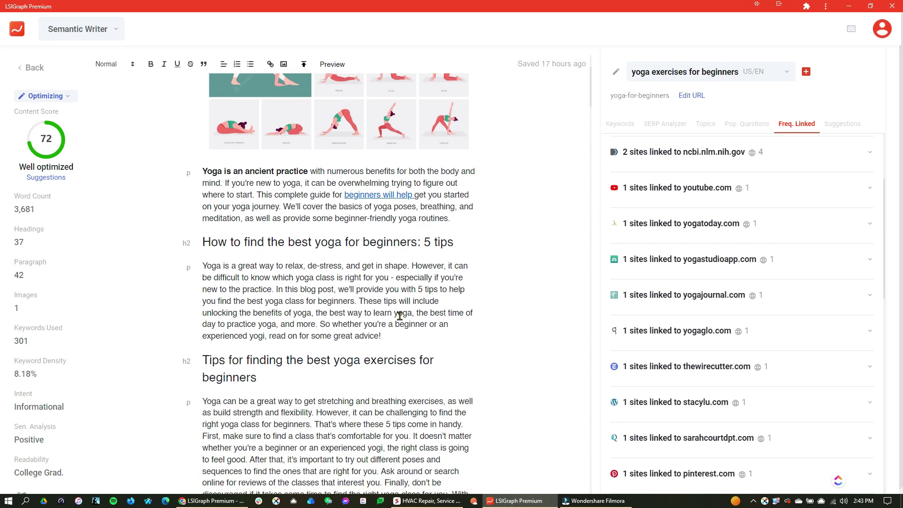
Step: Open Suggestions: 8.18% keyword density against a 2.00% target, 0 of 2 internal links
right_click(349, 331)
click(536, 238)
scroll(680, 322, up, 1)
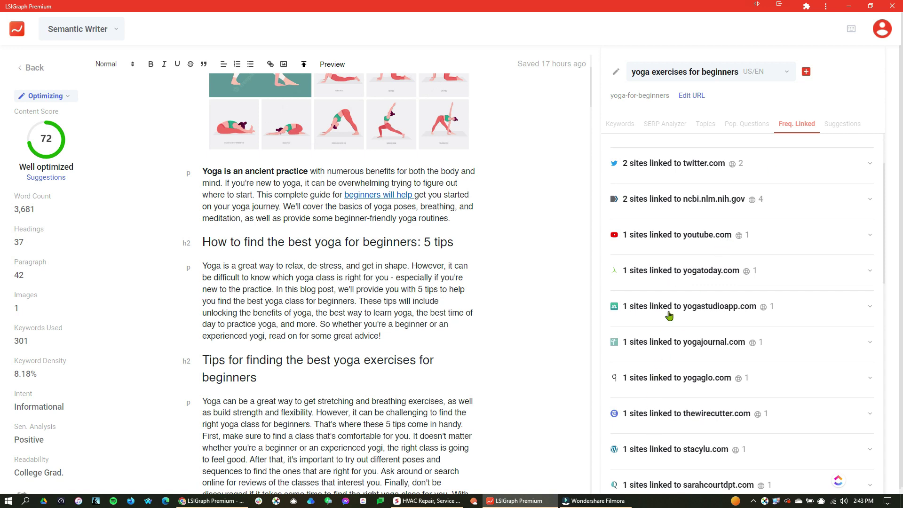
click(835, 124)
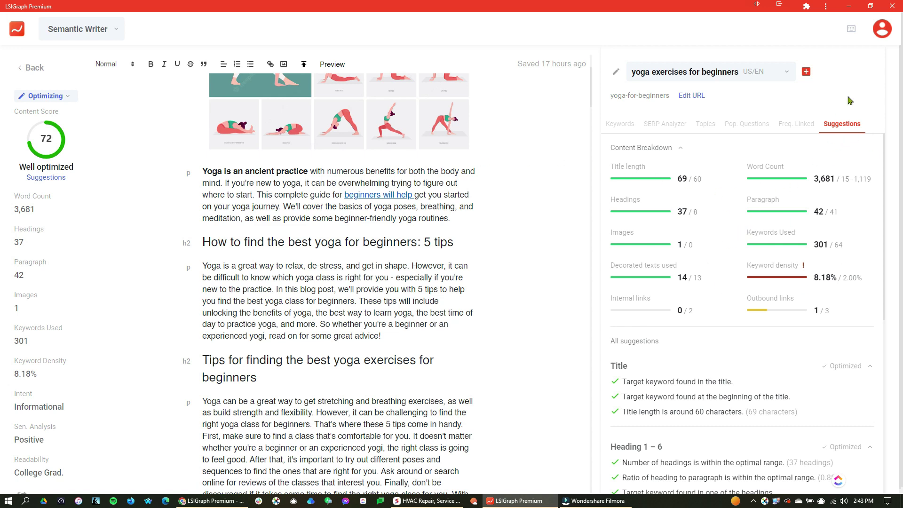
Step: Insert '10 yoga poses for beginners' as a new paragraph directly below the 5 tips heading
click(608, 124)
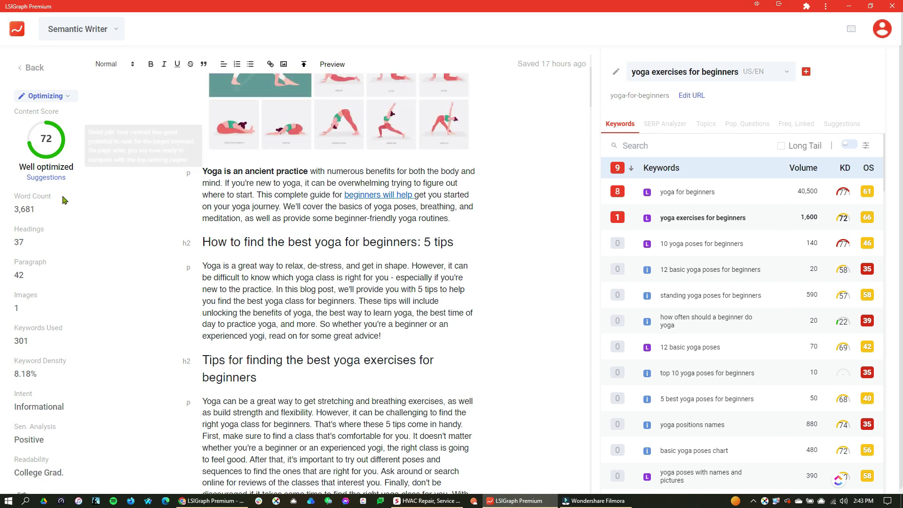
mouse_move(47, 173)
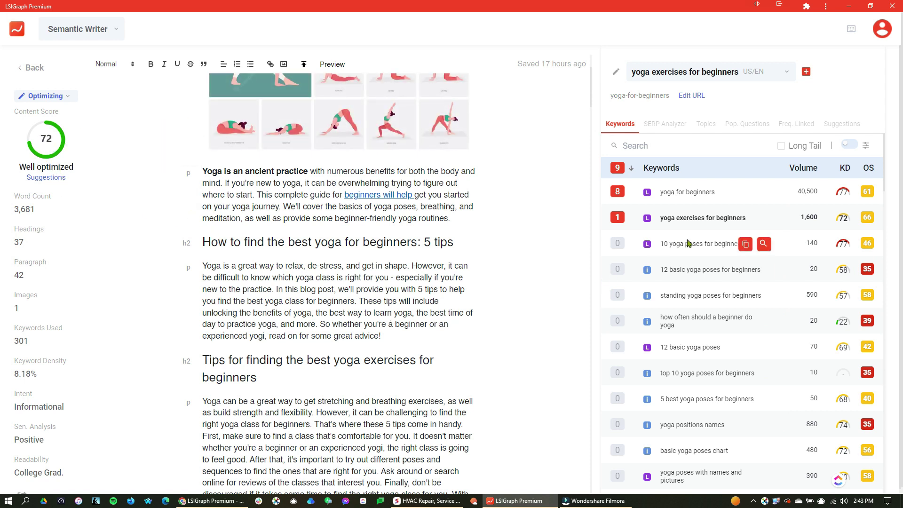
click(461, 241)
key(Return)
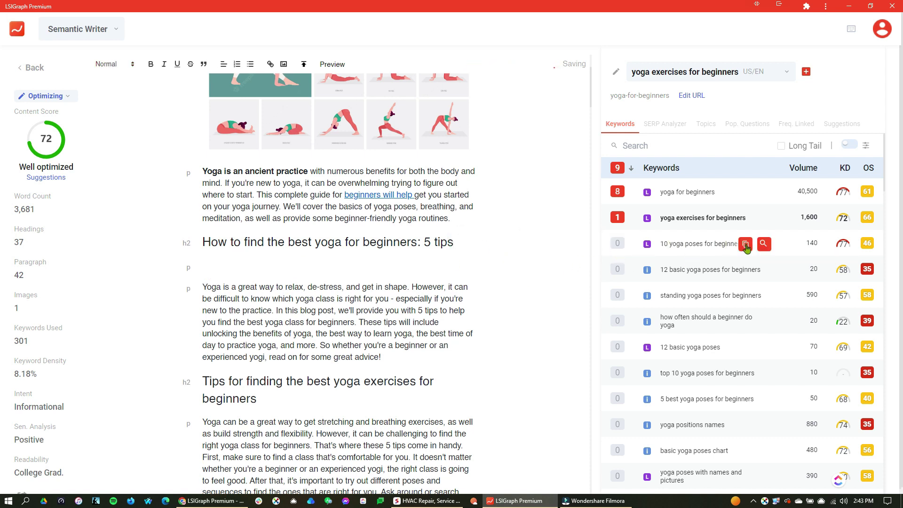
click(745, 244)
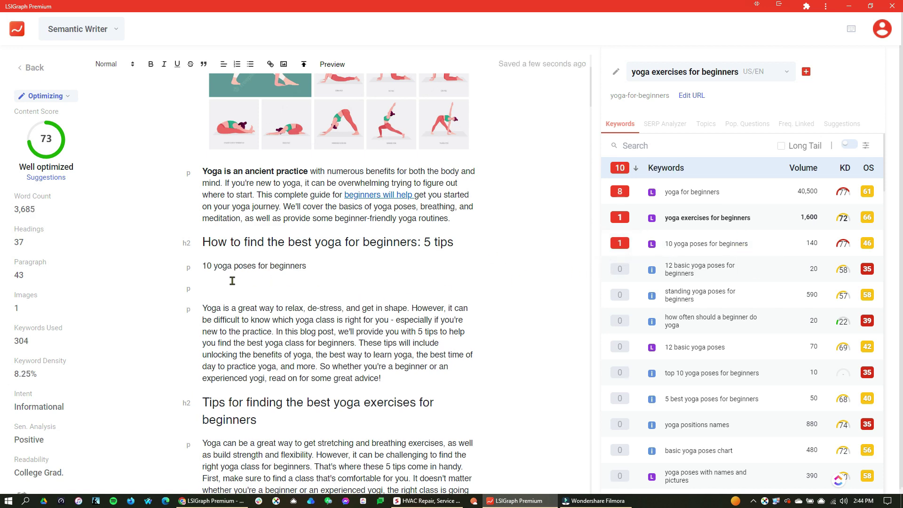
key(BackSpace)
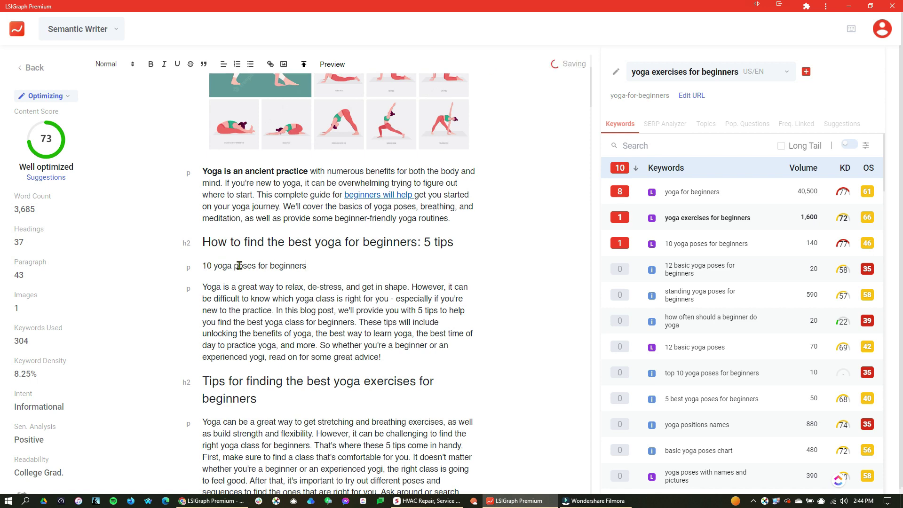
mouse_move(55, 147)
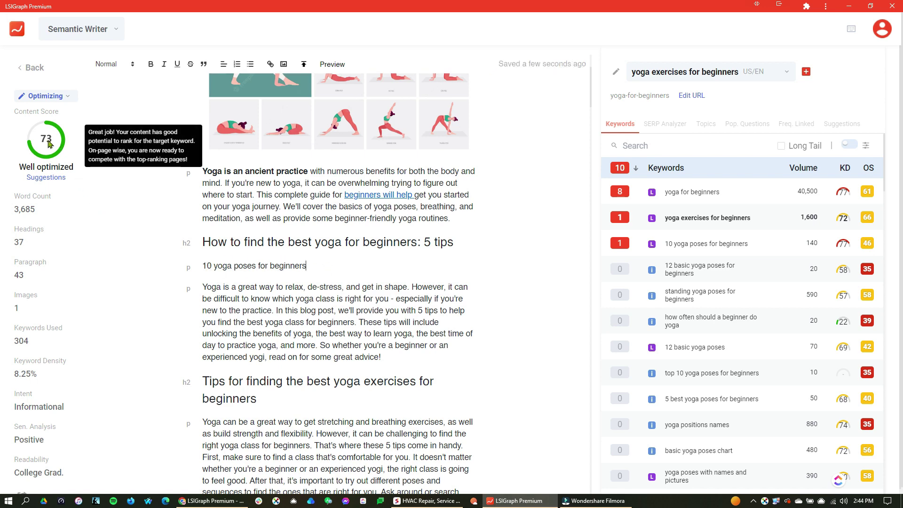
click(47, 178)
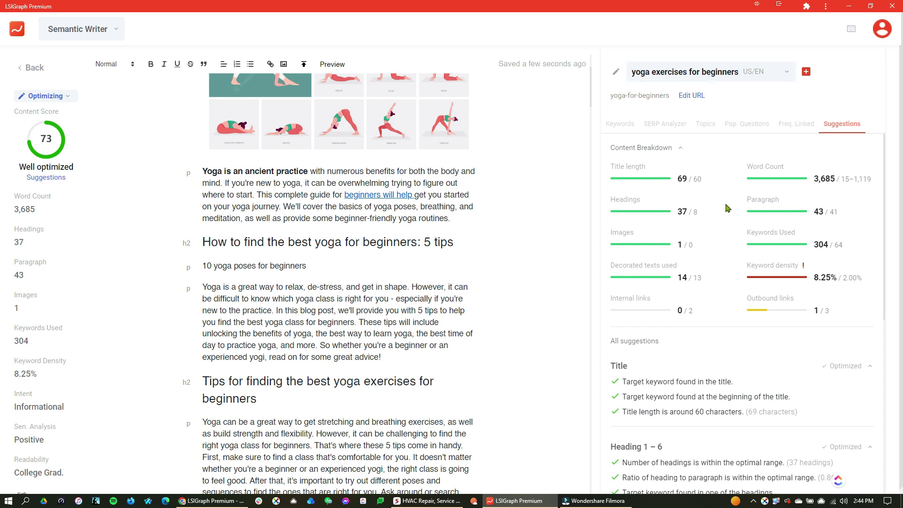
scroll(632, 154, down, 4)
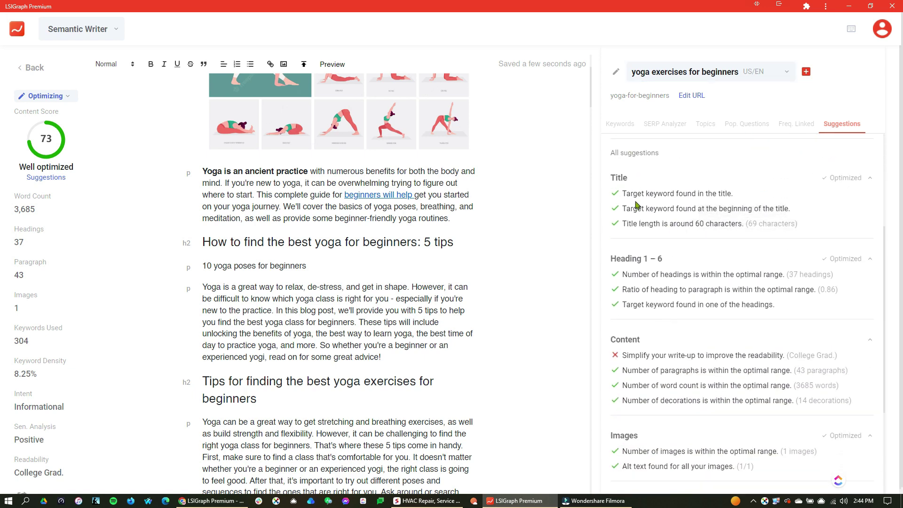
scroll(676, 225, down, 2)
scroll(676, 226, down, 1)
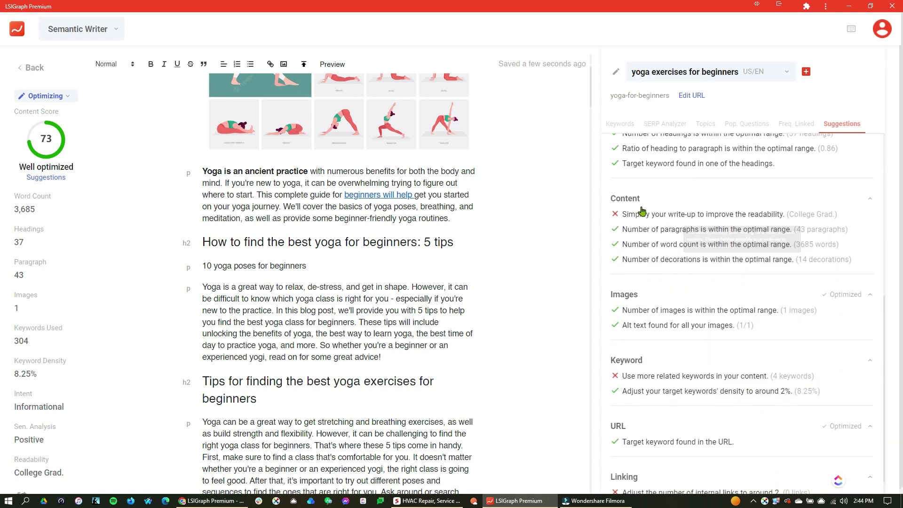
scroll(649, 226, down, 2)
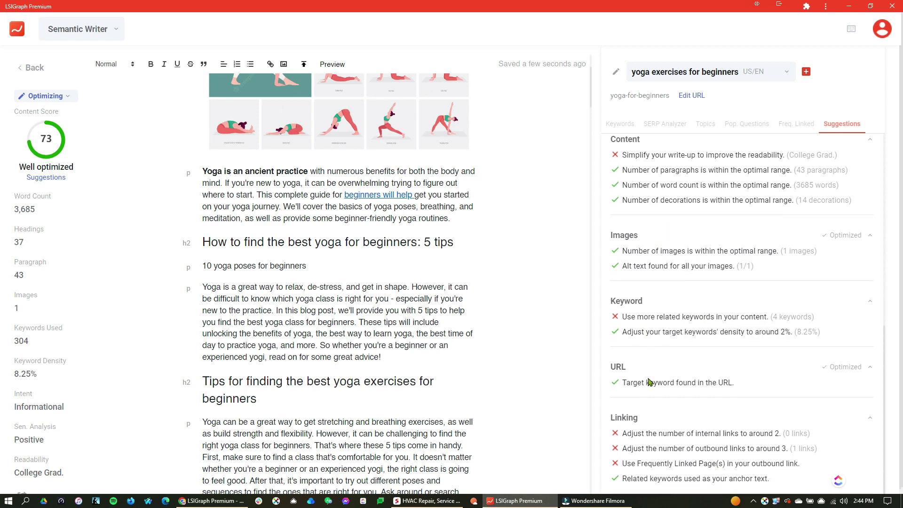
scroll(647, 381, down, 1)
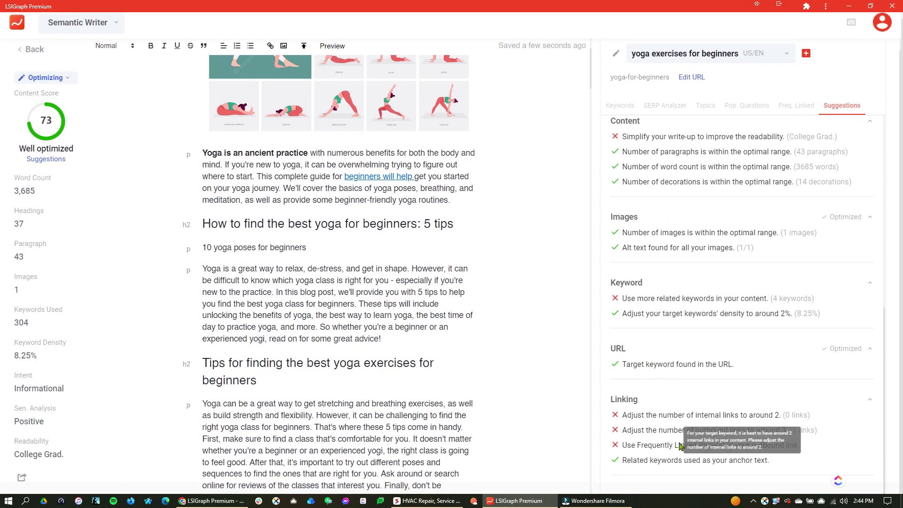
scroll(478, 365, down, 2)
scroll(668, 382, up, 1)
scroll(668, 382, up, 8)
scroll(458, 225, up, 5)
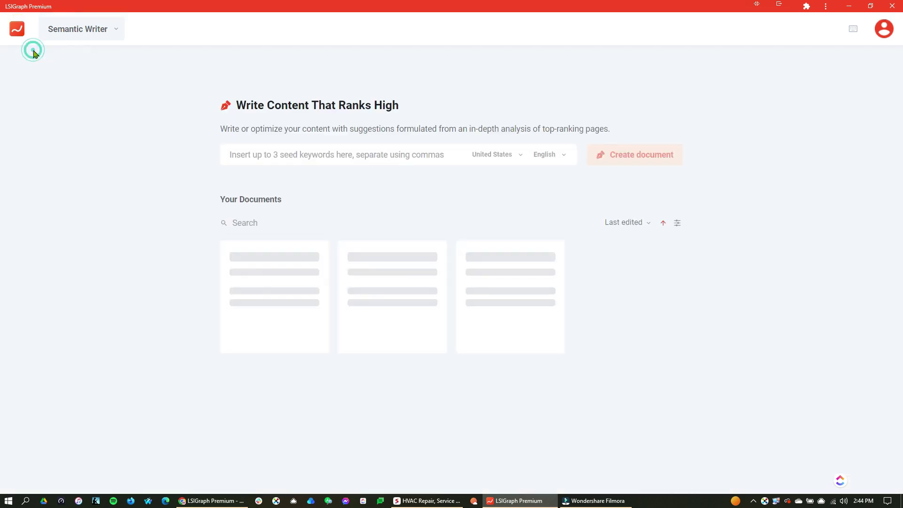
Step: Reopen the hvac repair document and delete its existing 'hvac repair' paragraph
click(33, 50)
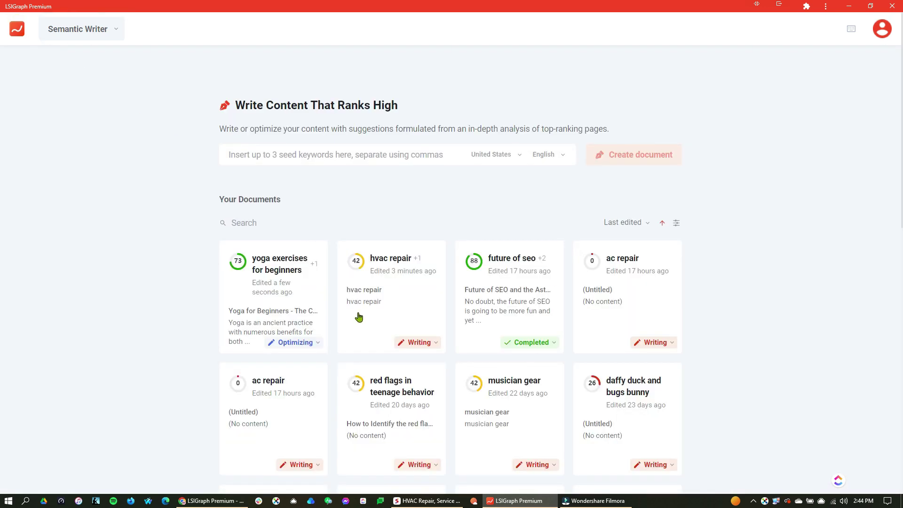
click(396, 263)
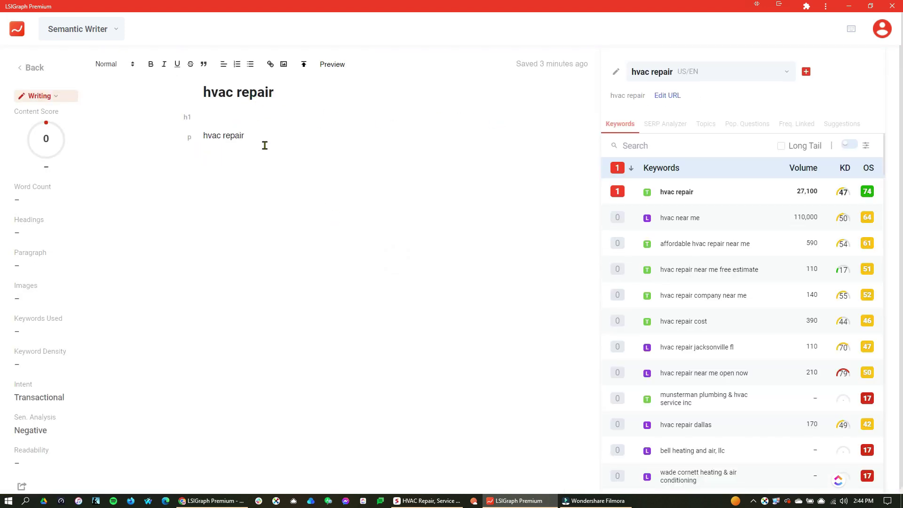
drag(240, 135, 191, 131)
key(BackSpace)
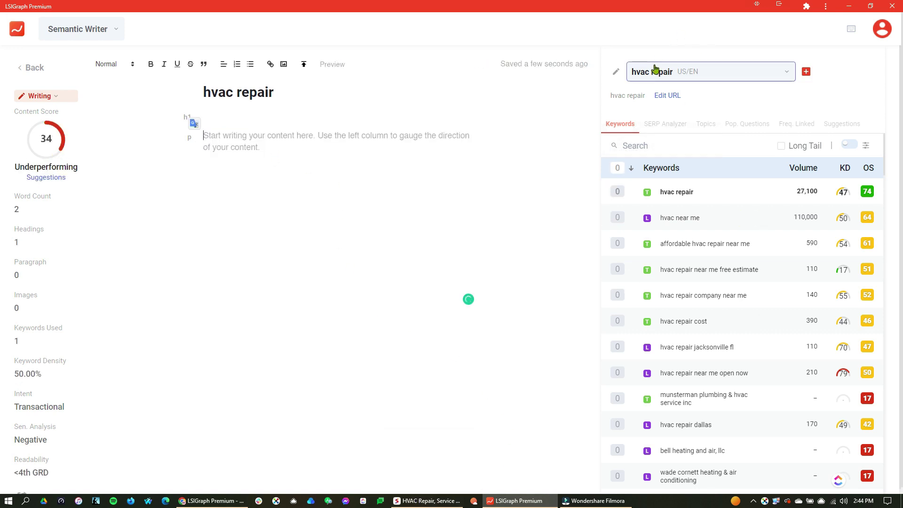
Step: Copy the Schmitt HVAC services page address from the browser
click(427, 501)
click(156, 24)
right_click(157, 24)
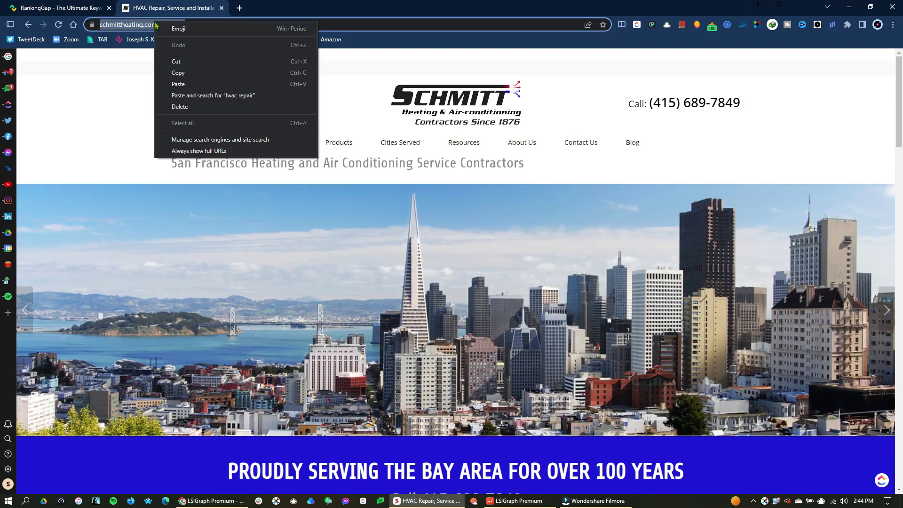
click(174, 69)
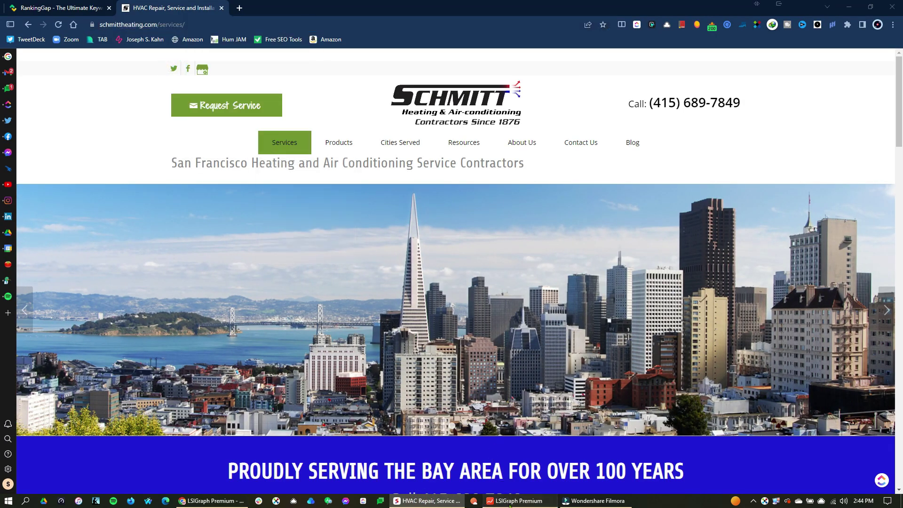
Step: Import the services page URL into the hvac repair document, raising its score to 52
click(516, 500)
click(304, 66)
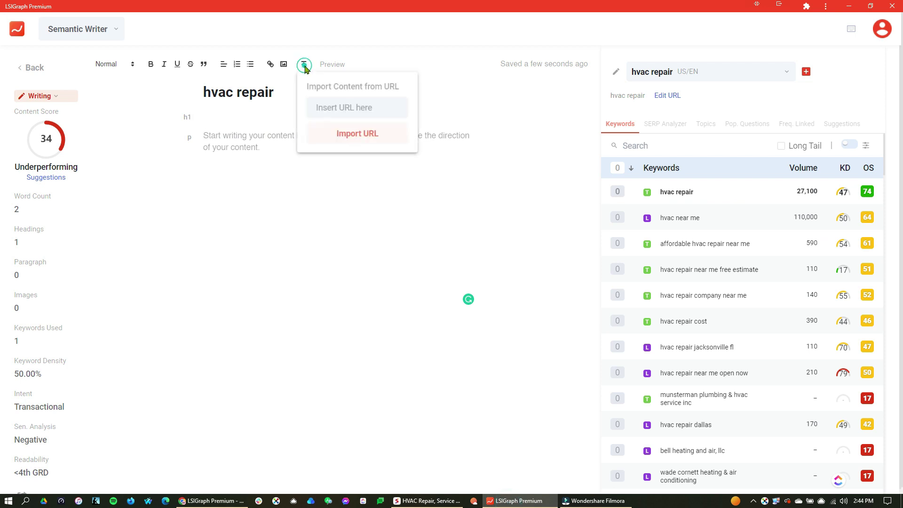
click(341, 105)
key(ctrl+v)
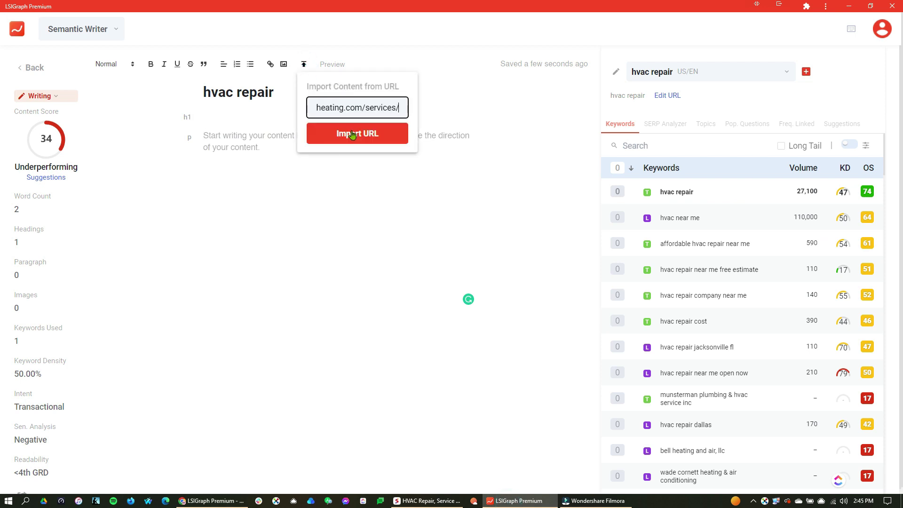
click(352, 134)
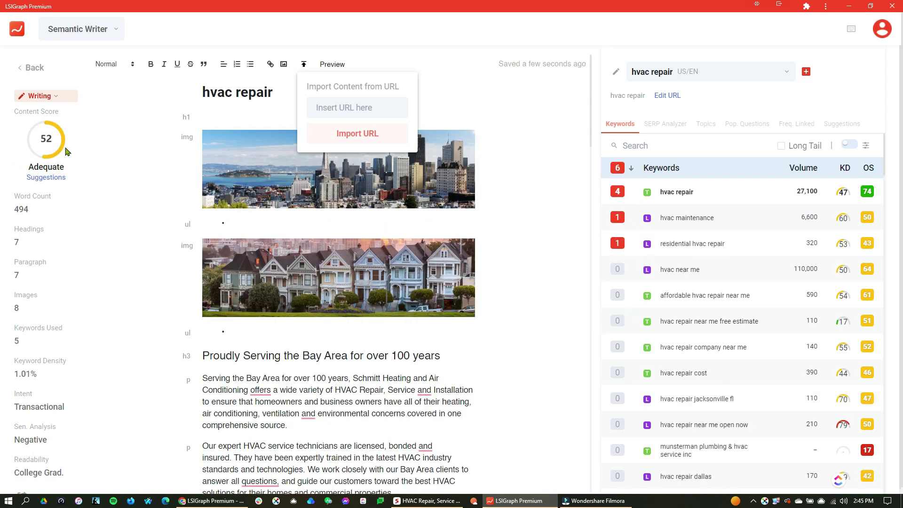
Step: Close the import box and view the hvac repair document's content suggestions
click(528, 168)
scroll(743, 235, down, 1)
click(838, 125)
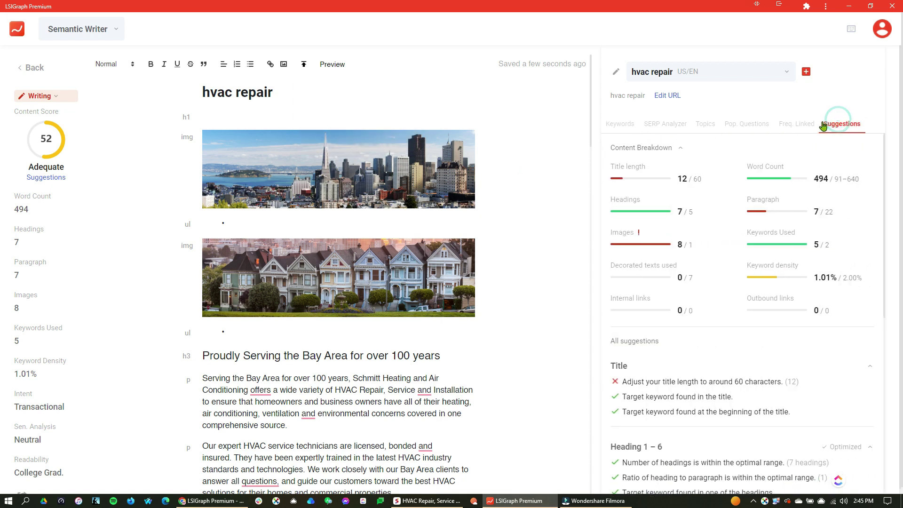
Step: Return to the Semantic Writer documents list, now showing hvac repair scored 52
mouse_move(218, 154)
mouse_move(49, 150)
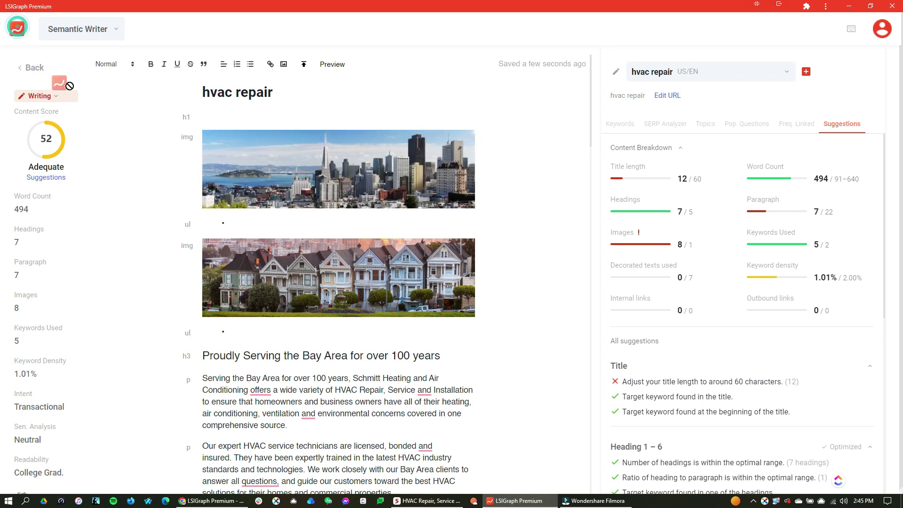
click(31, 67)
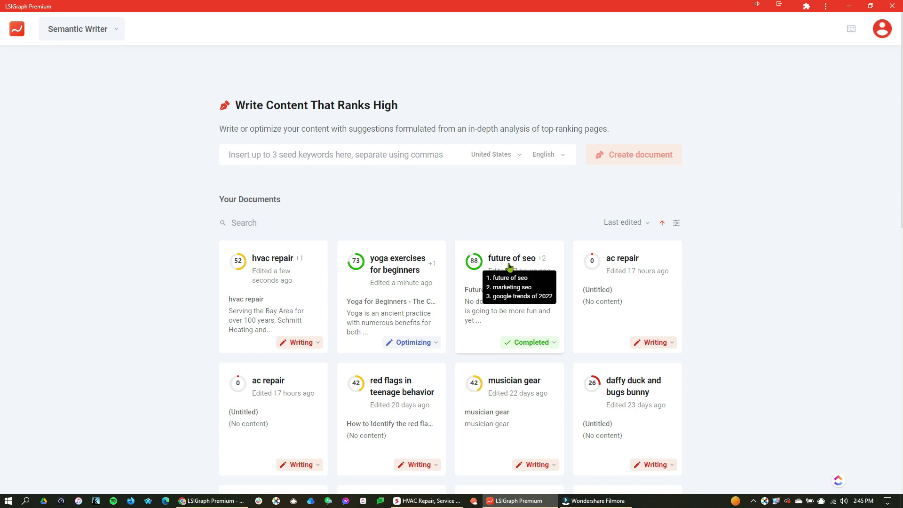
key(alt+Right)
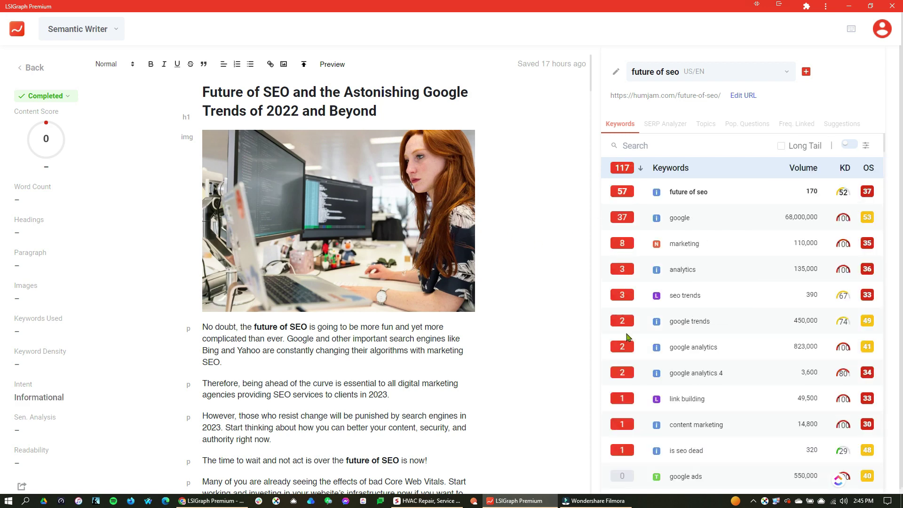
scroll(538, 266, down, 5)
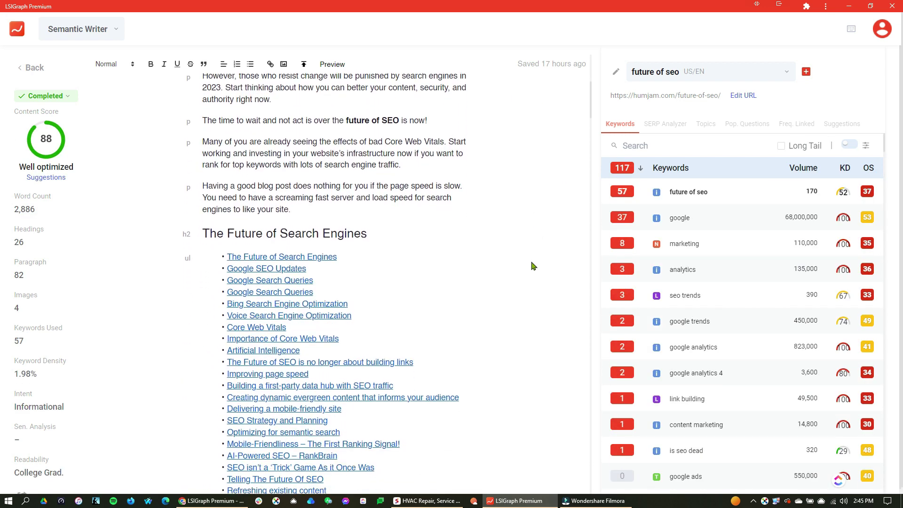
scroll(470, 248, down, 6)
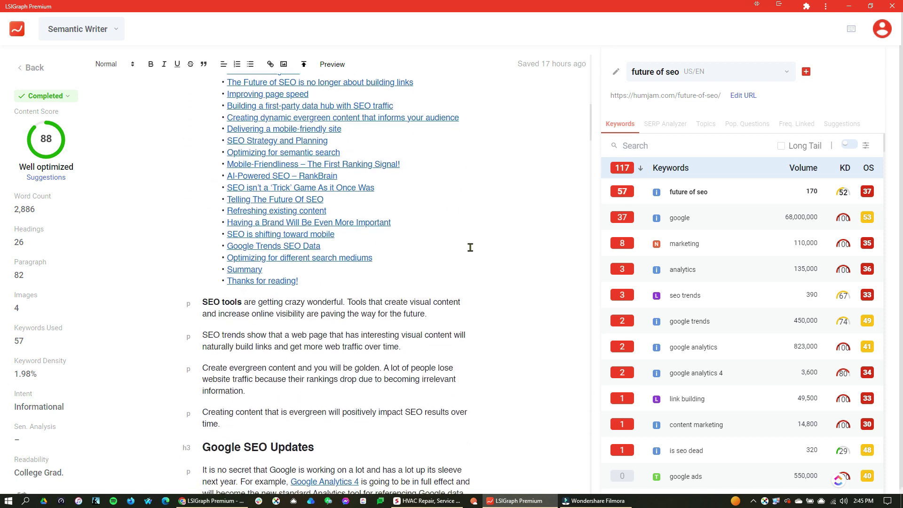
scroll(470, 247, down, 8)
scroll(494, 251, up, 7)
scroll(518, 255, up, 2)
click(59, 178)
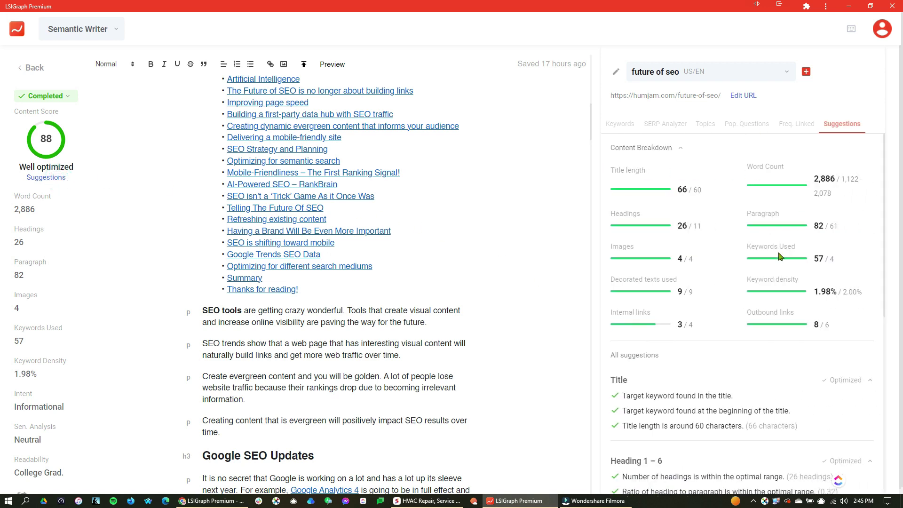
scroll(778, 256, down, 8)
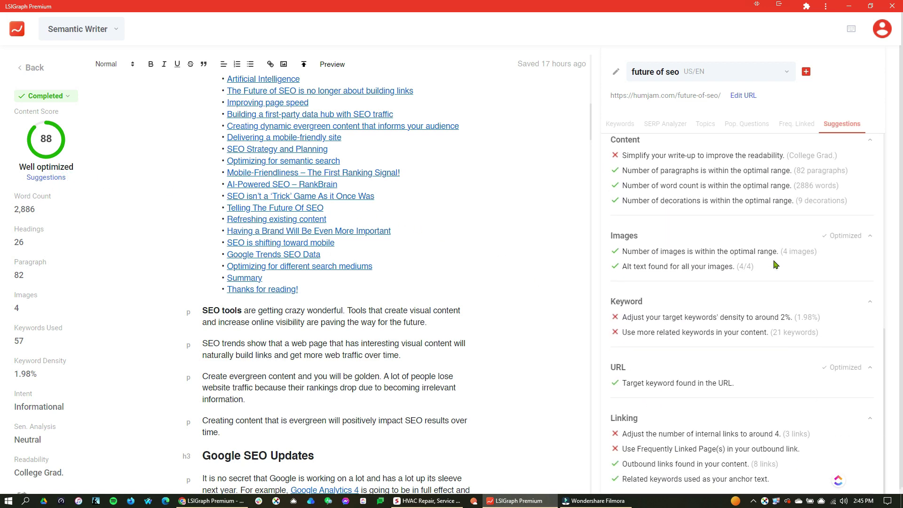
scroll(776, 264, up, 8)
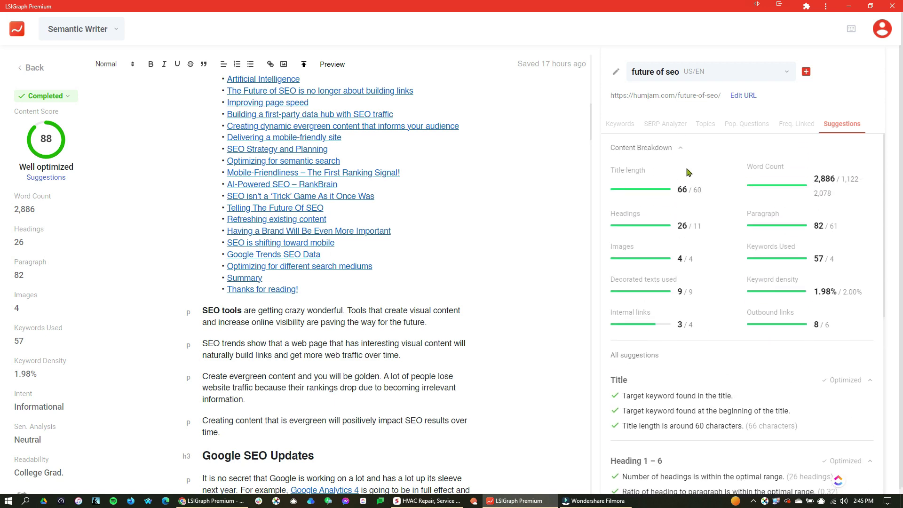
click(618, 124)
scroll(474, 252, up, 4)
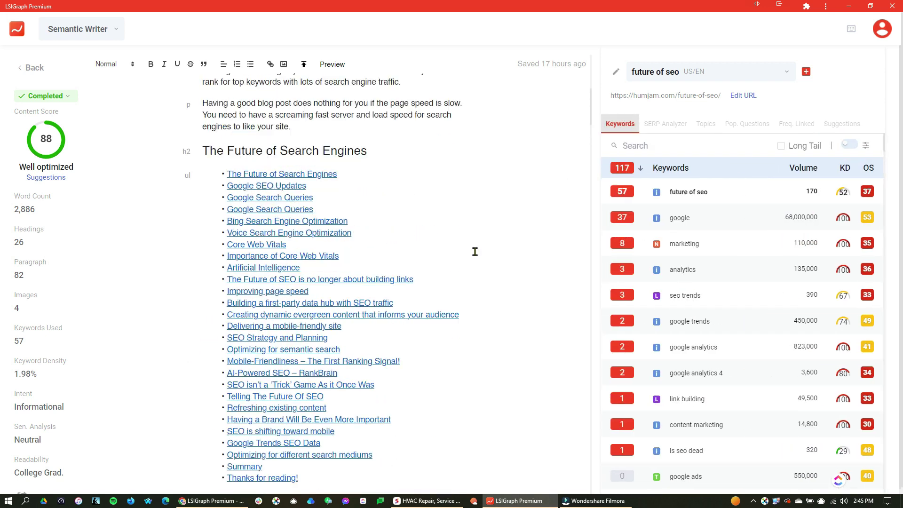
scroll(474, 251, up, 10)
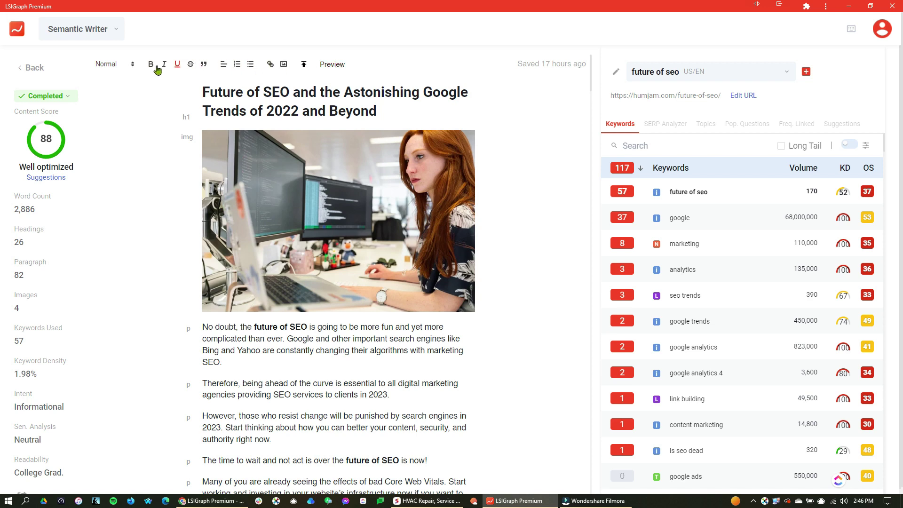
scroll(498, 178, down, 12)
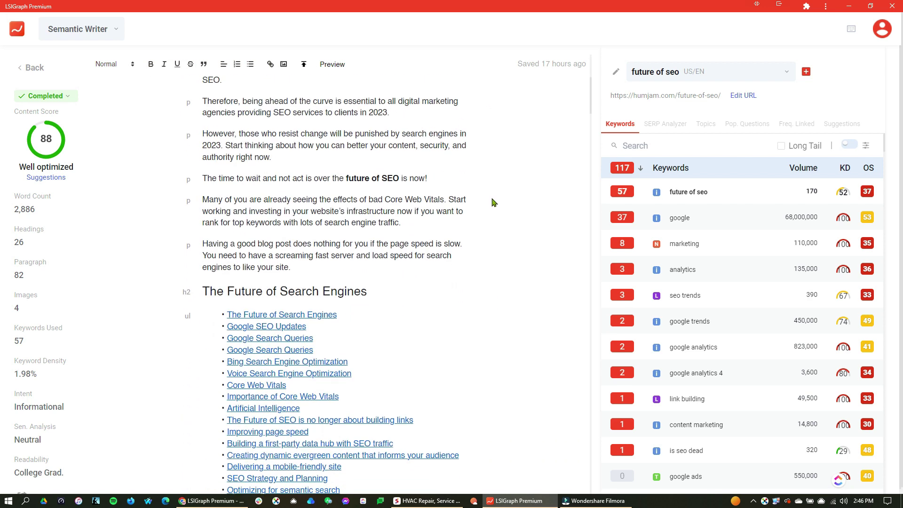
scroll(469, 201, down, 5)
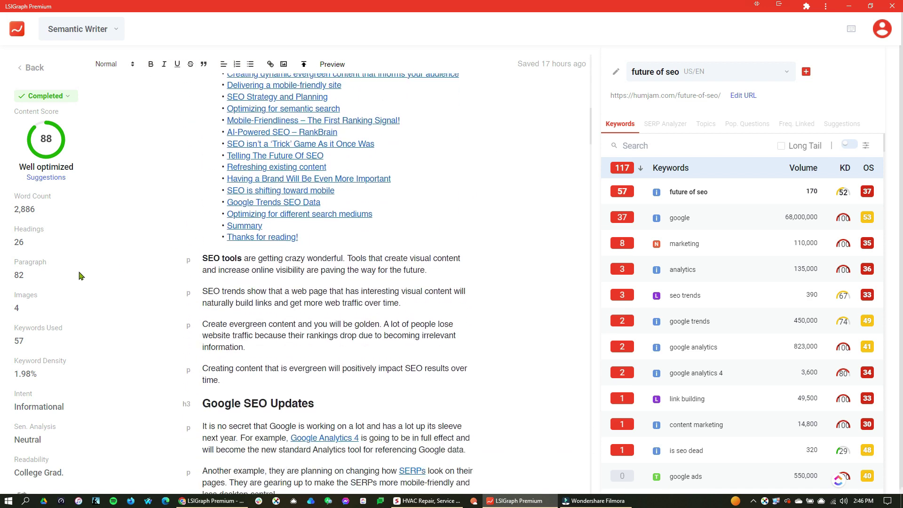
scroll(386, 260, up, 6)
scroll(386, 260, up, 12)
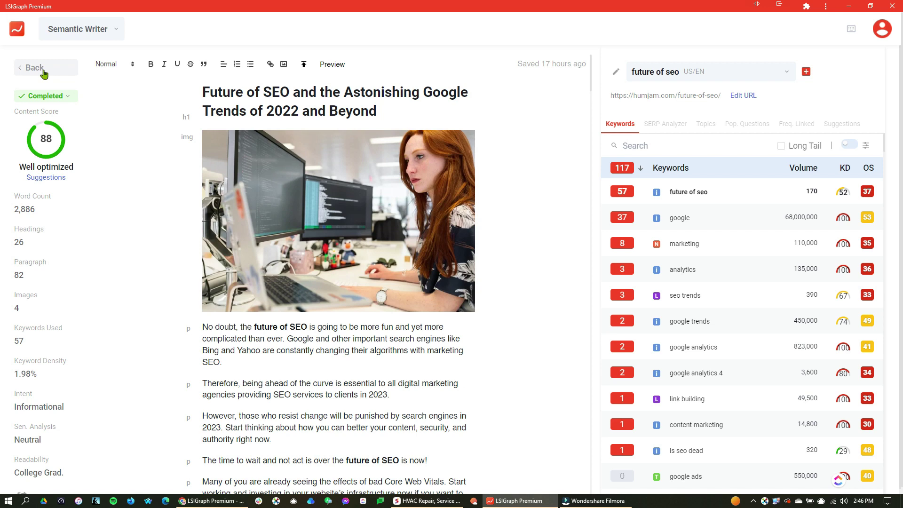
click(43, 73)
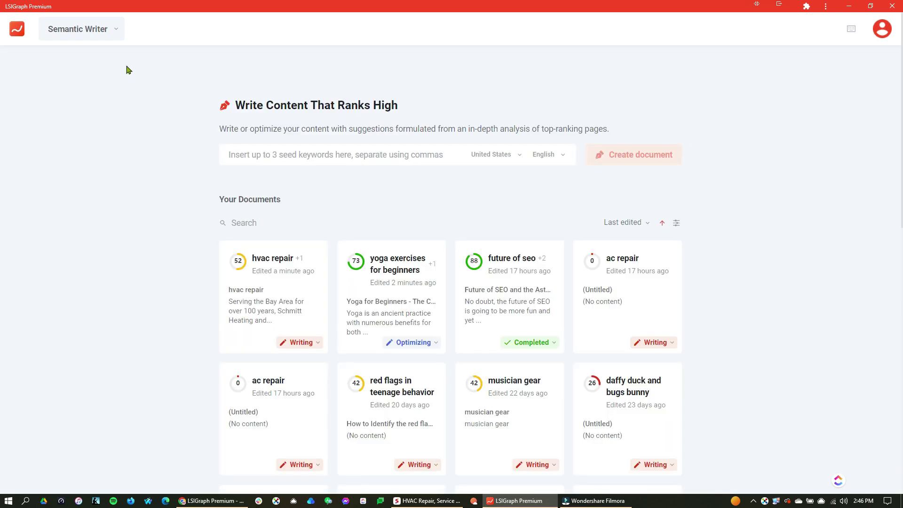
Step: Switch LSIGraph to Bulk Keyword Research, then show the RankingGap project dashboard in the browser
click(110, 31)
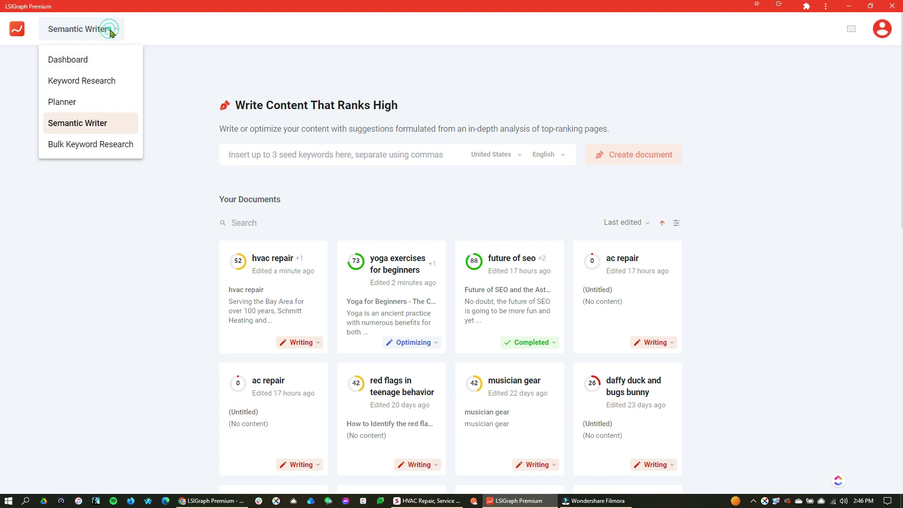
click(75, 149)
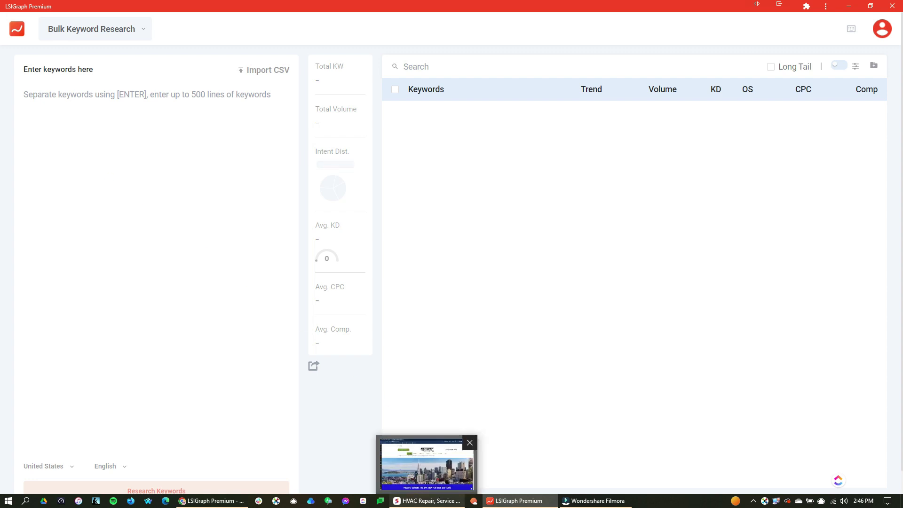
click(426, 500)
click(62, 13)
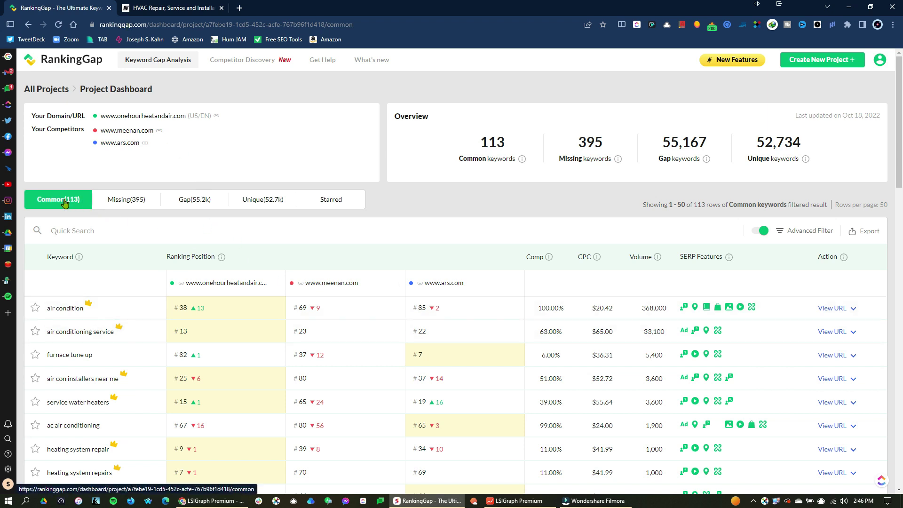
Step: Export all 113 common keyword rows from the RankingGap project dashboard
scroll(216, 204, down, 1)
scroll(162, 182, up, 1)
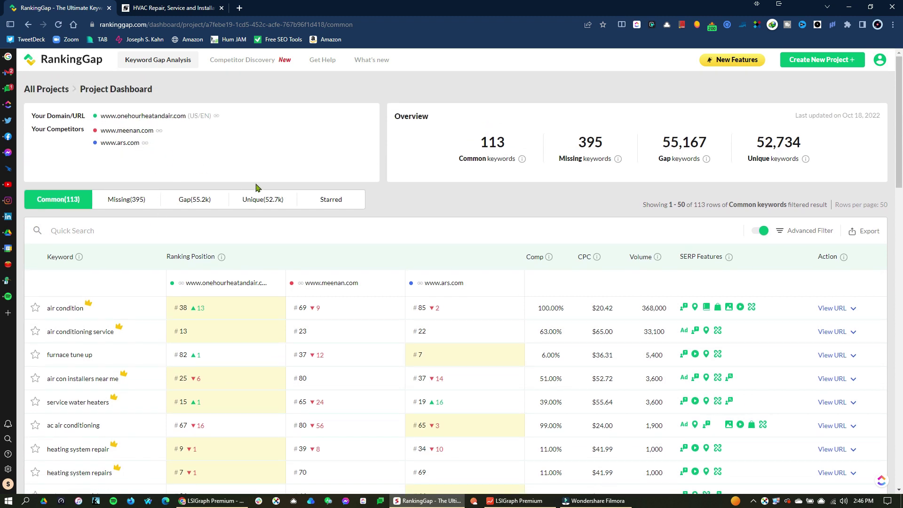
scroll(258, 185, down, 1)
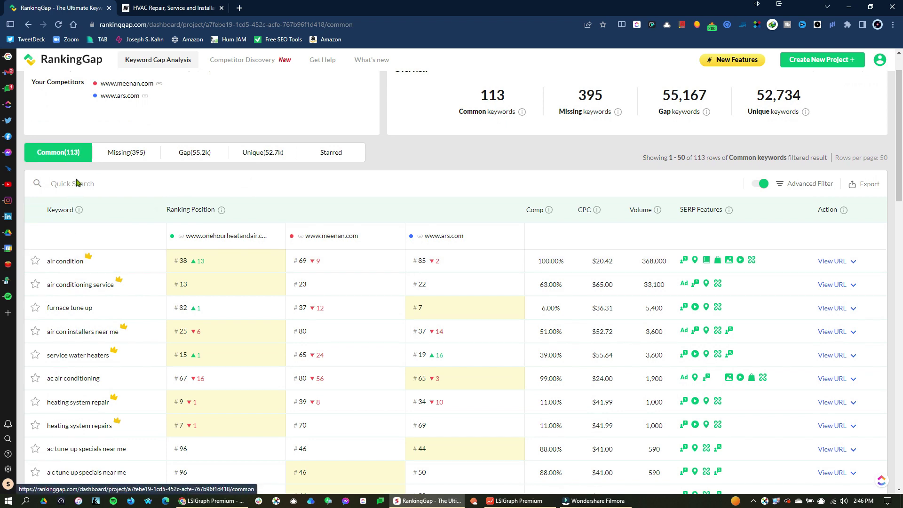
scroll(445, 387, down, 4)
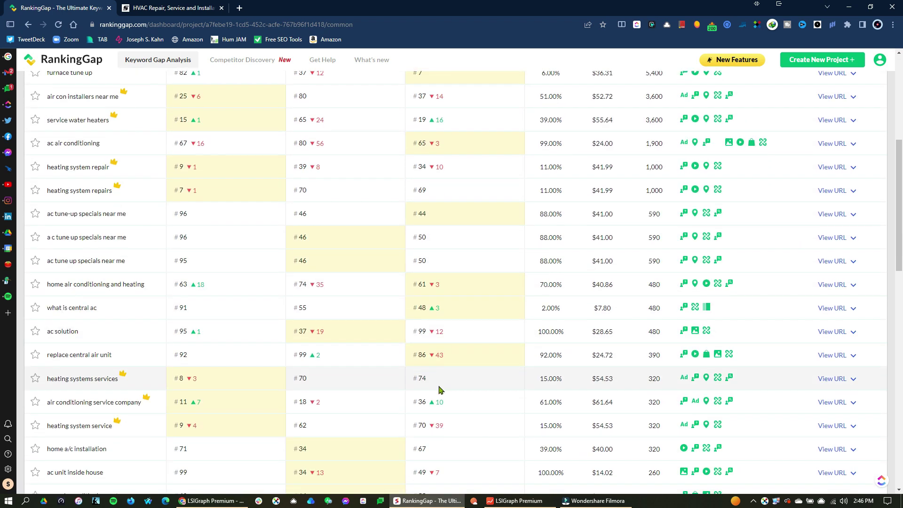
scroll(439, 381, up, 6)
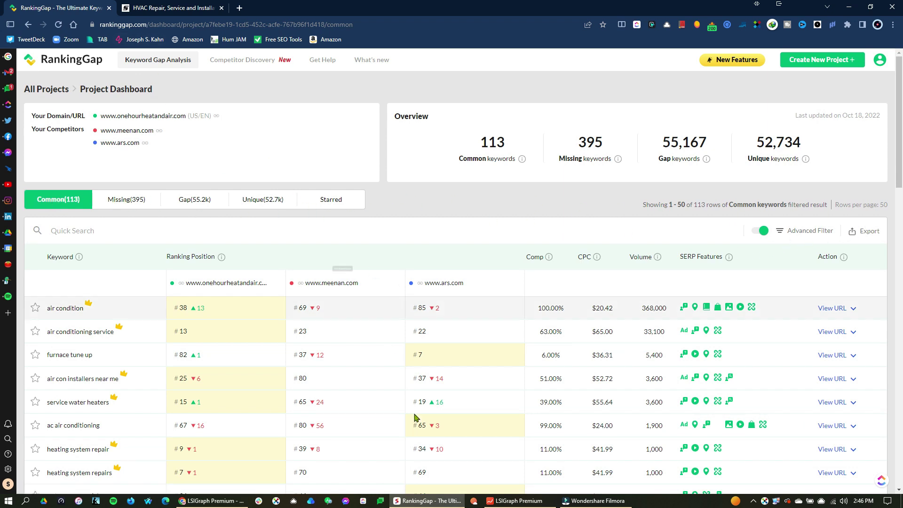
click(870, 232)
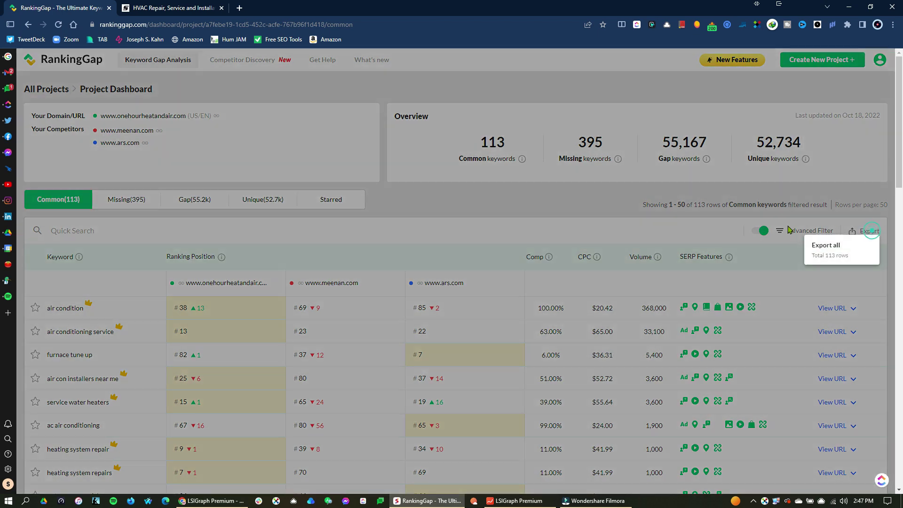
click(826, 246)
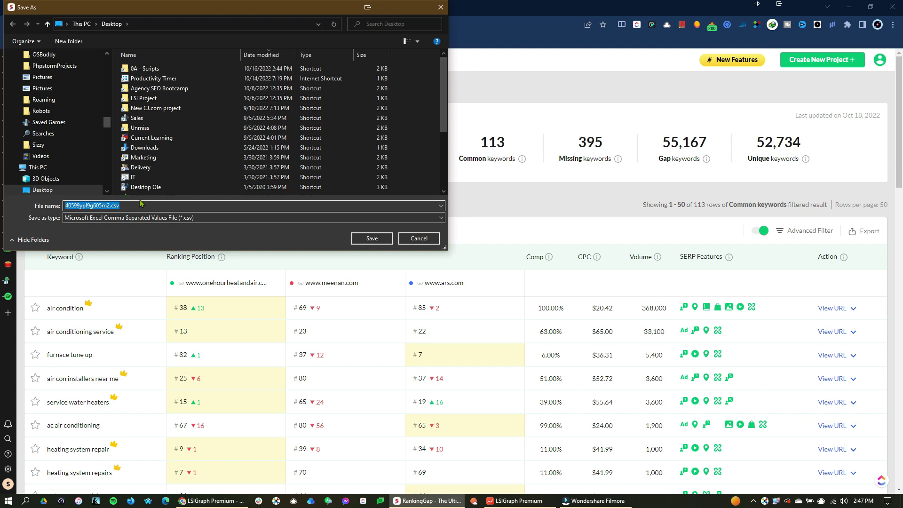
Step: Save the exported keywords as a CSV and open it in Excel
click(360, 238)
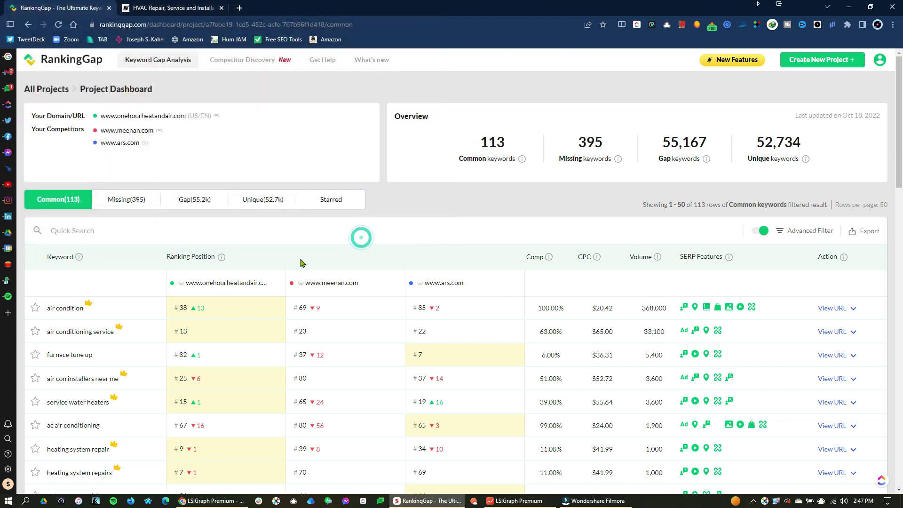
click(100, 480)
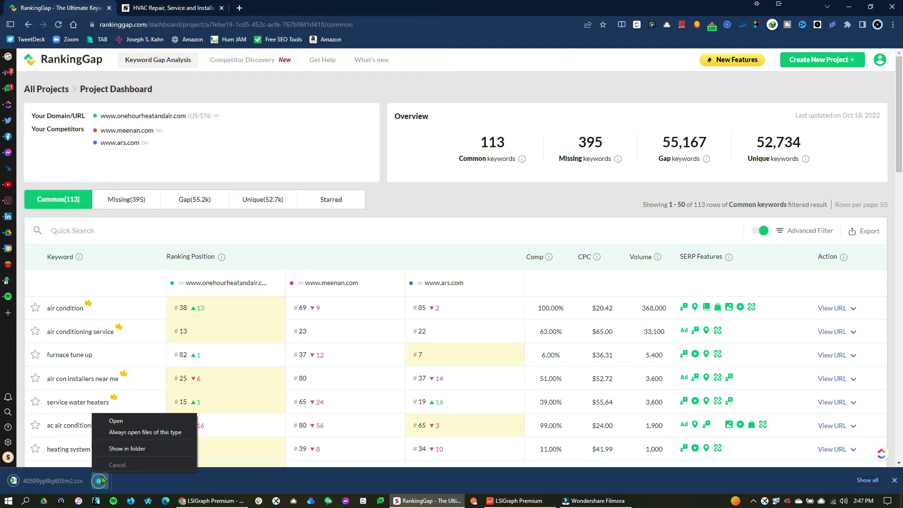
click(117, 421)
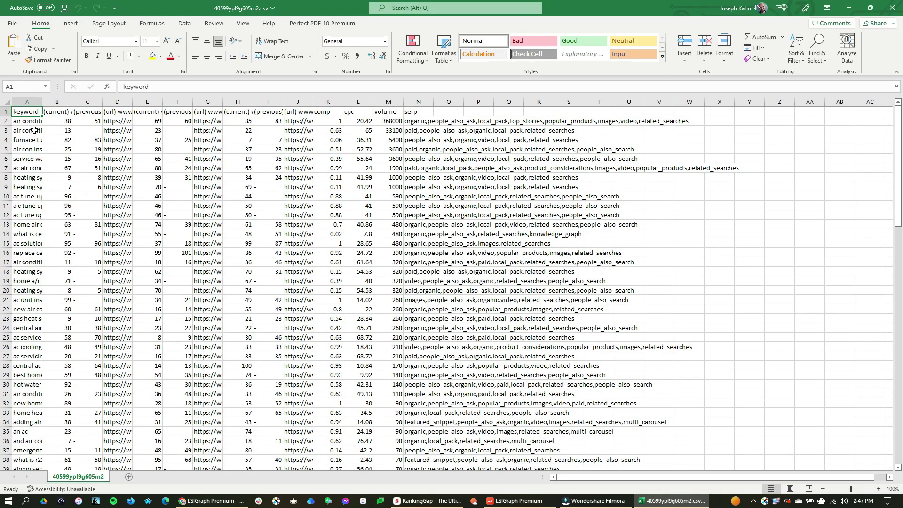
Step: Copy the keywords in A2:A114 and return to LSIGraph's empty keyword box
click(32, 122)
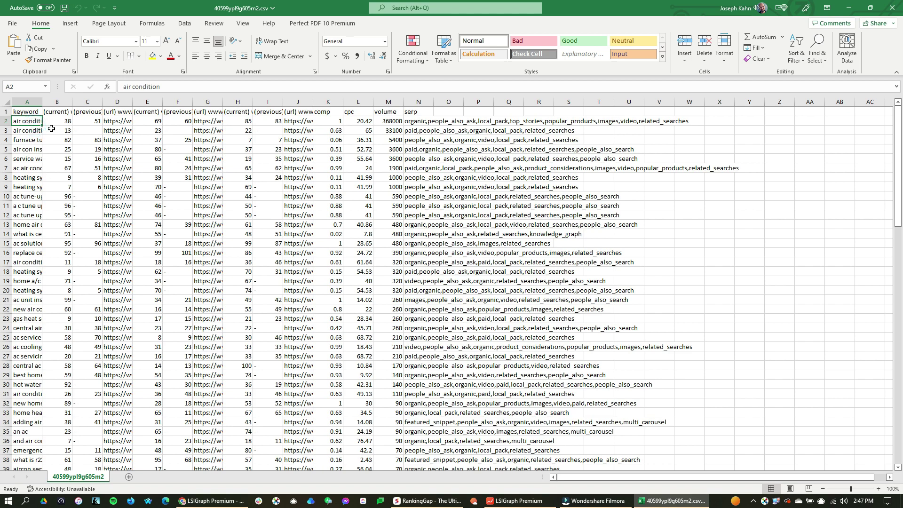
key(ctrl+shift+Down)
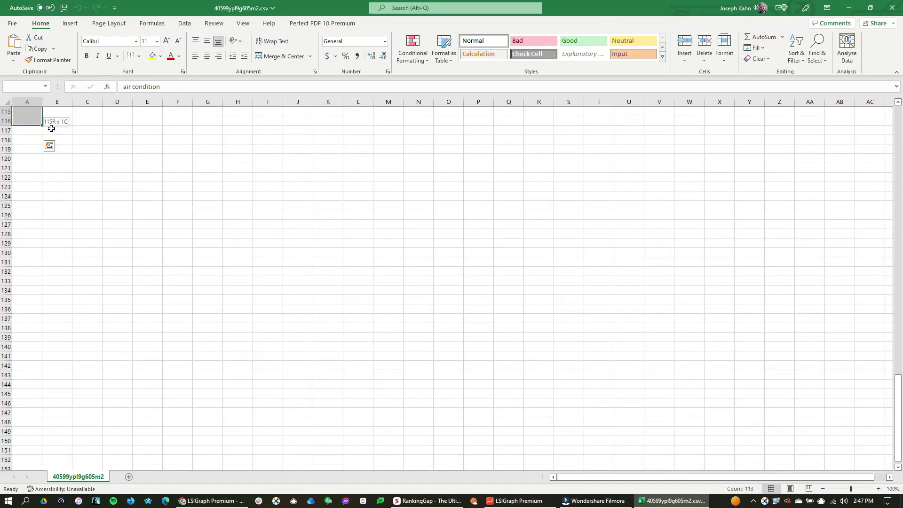
key(ctrl+shift+Up)
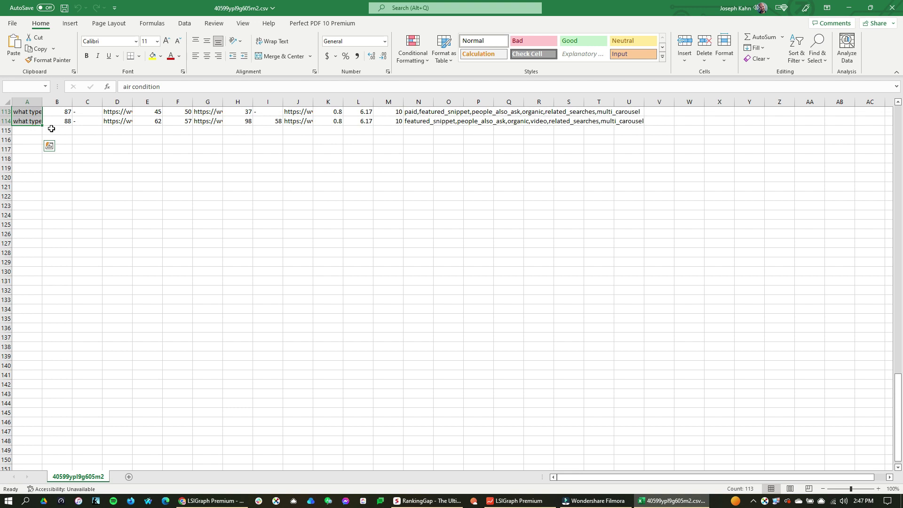
key(ctrl+c)
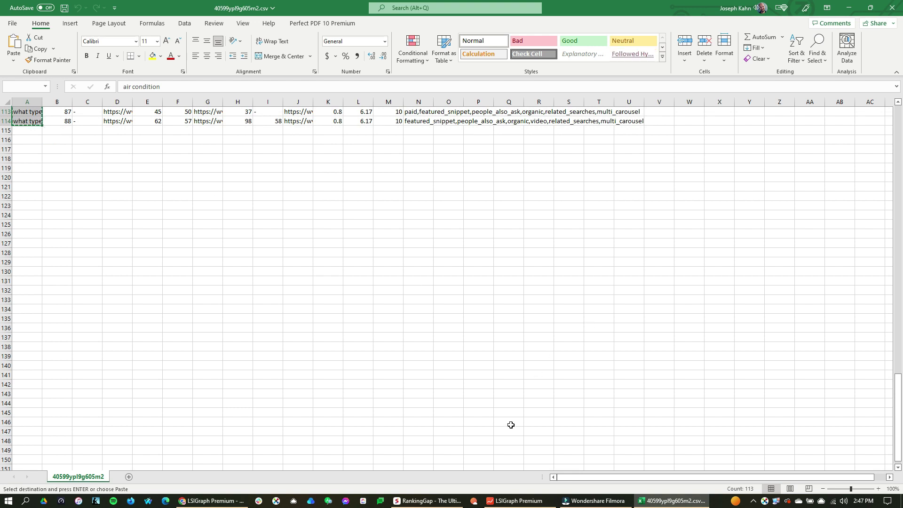
click(517, 500)
click(139, 98)
Step: Paste the 113 keywords, run Research Keywords, and keep only Long Tail results
key(ctrl+v)
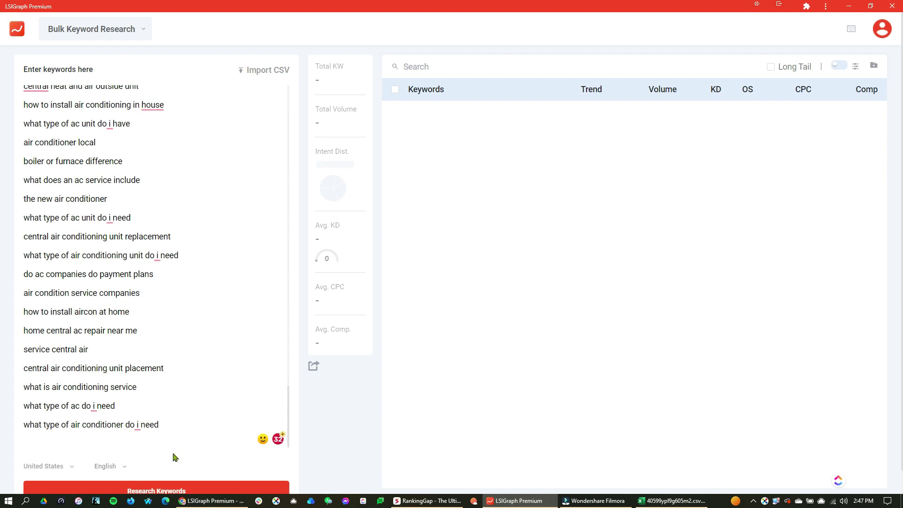
click(156, 491)
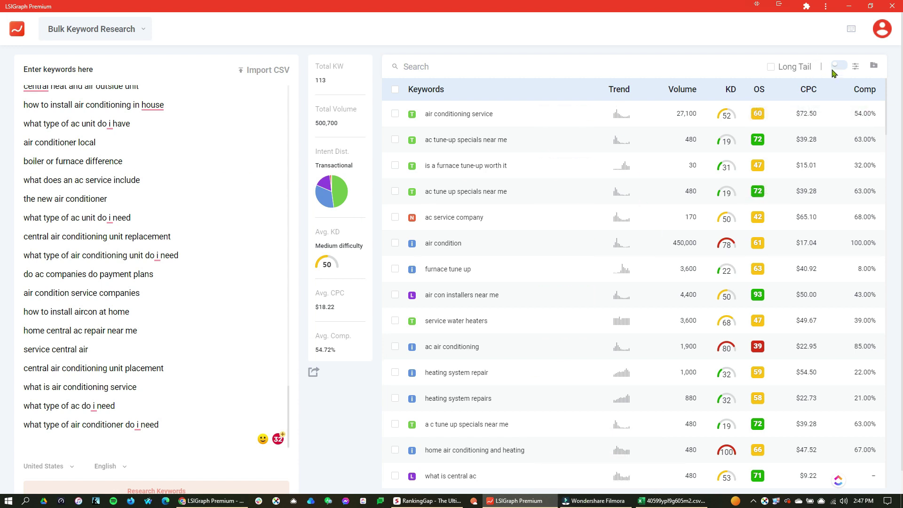
click(774, 69)
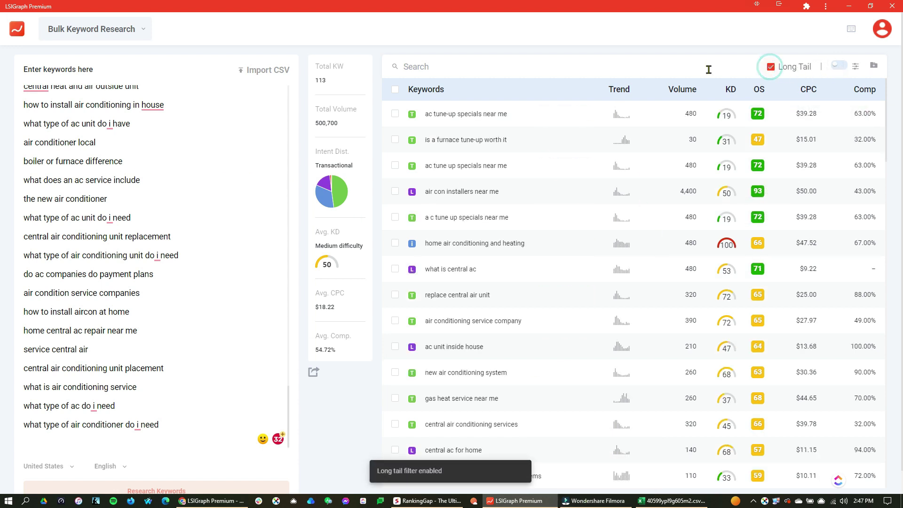
Step: Apply an advanced filter: minimum volume 50, maximum KD 60, minimum opportunity score 30
click(855, 68)
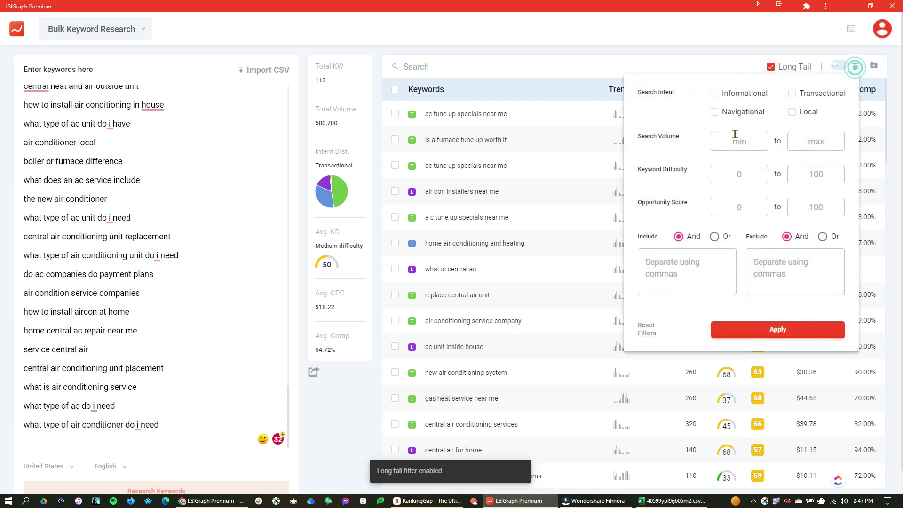
click(733, 142)
text(50)
click(816, 173)
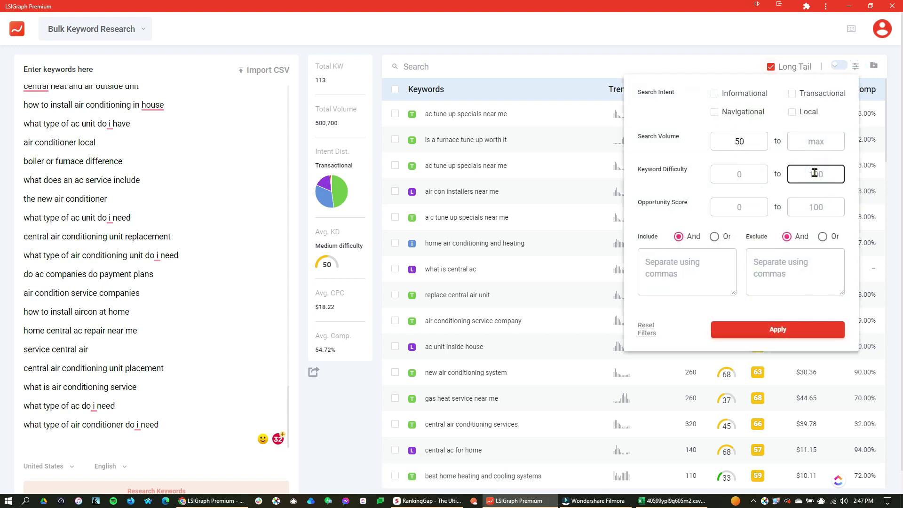
text(60)
click(745, 208)
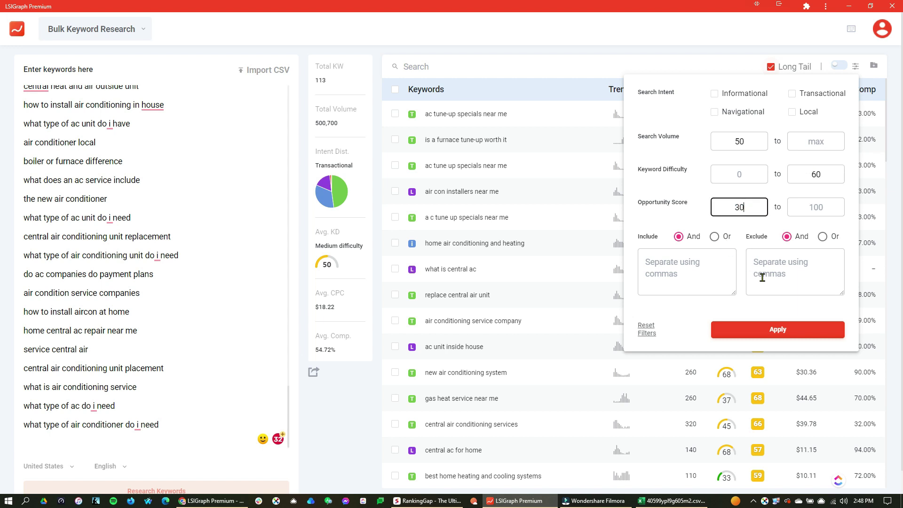
click(778, 330)
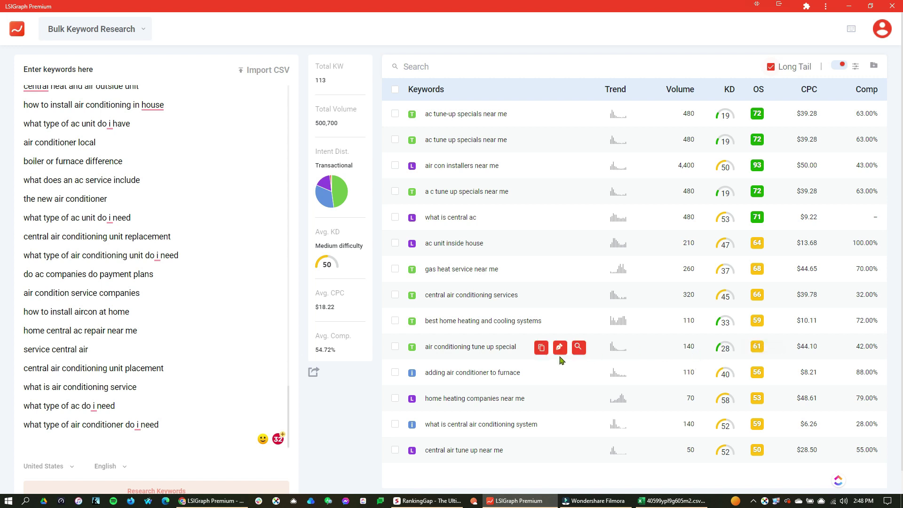
Step: Add 'air conditioning tune up special' and 'ac tune-up specials near me' to Hvac, skipping mapping
click(395, 346)
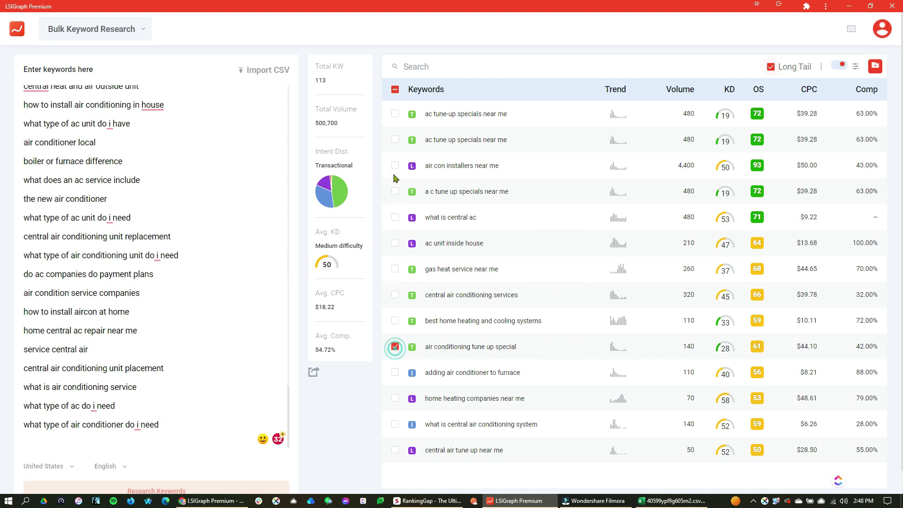
click(393, 115)
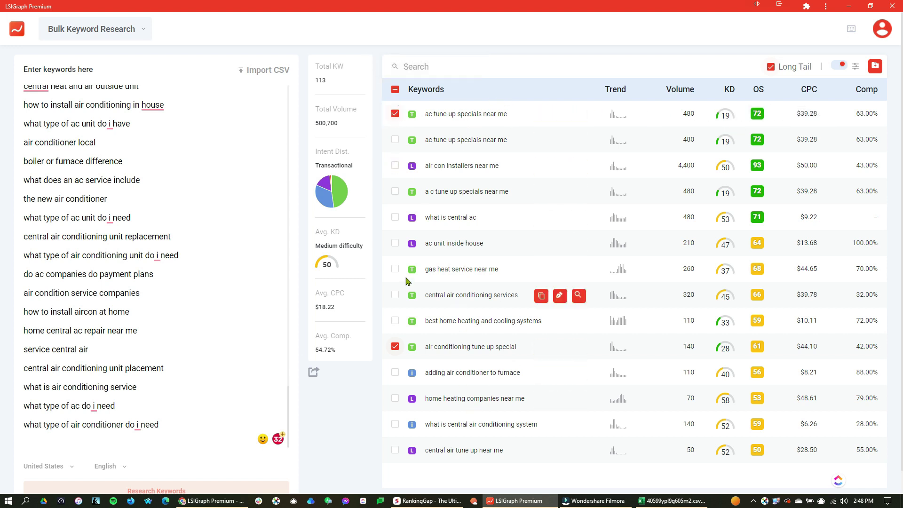
click(875, 67)
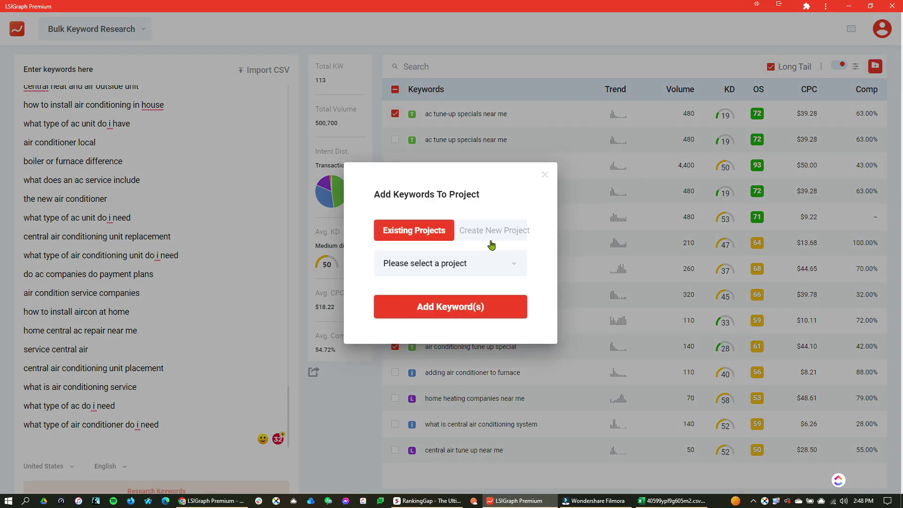
click(494, 263)
click(436, 278)
click(447, 307)
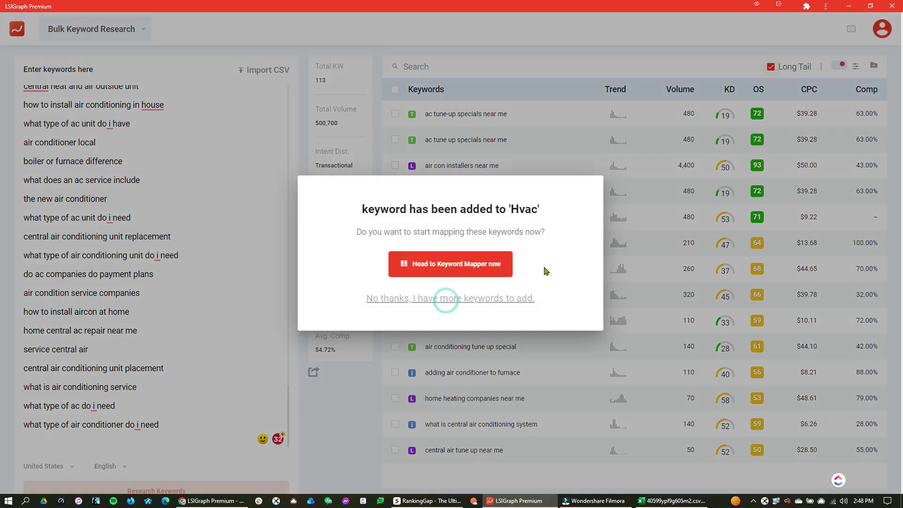
click(441, 305)
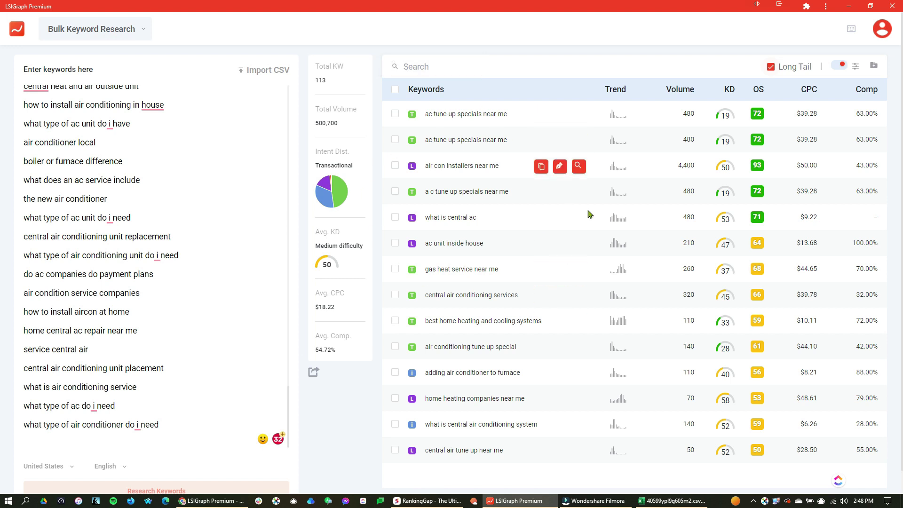
mouse_move(585, 255)
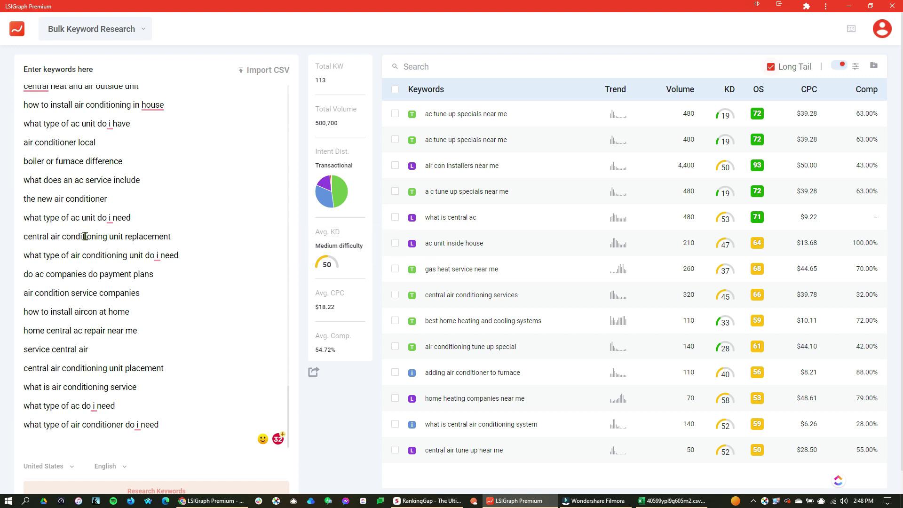
scroll(137, 263, down, 1)
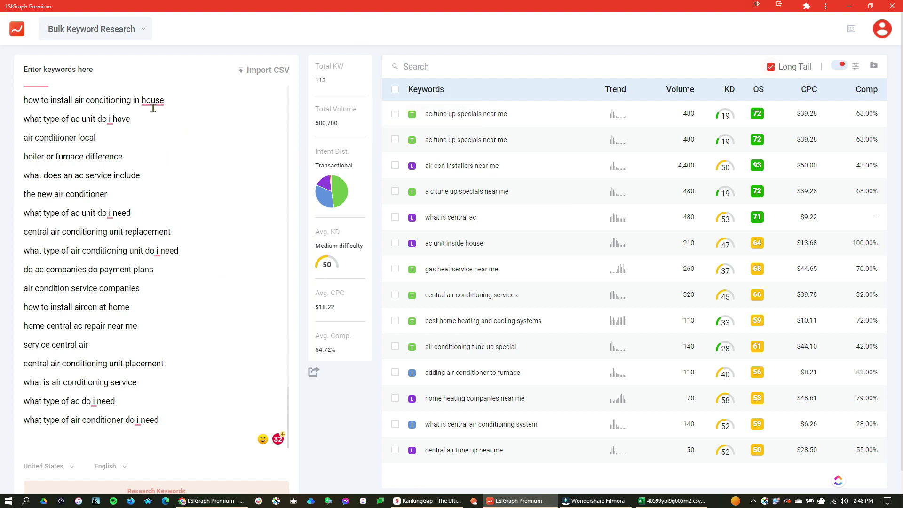
mouse_move(142, 96)
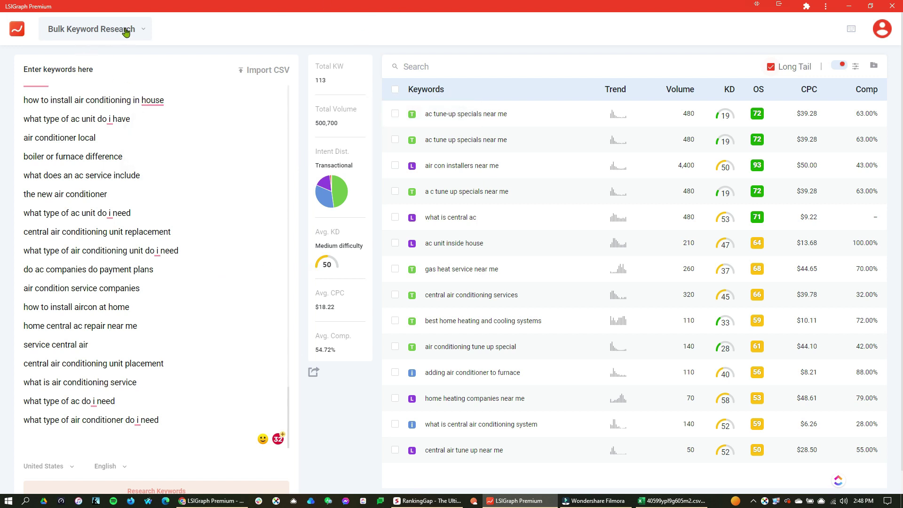